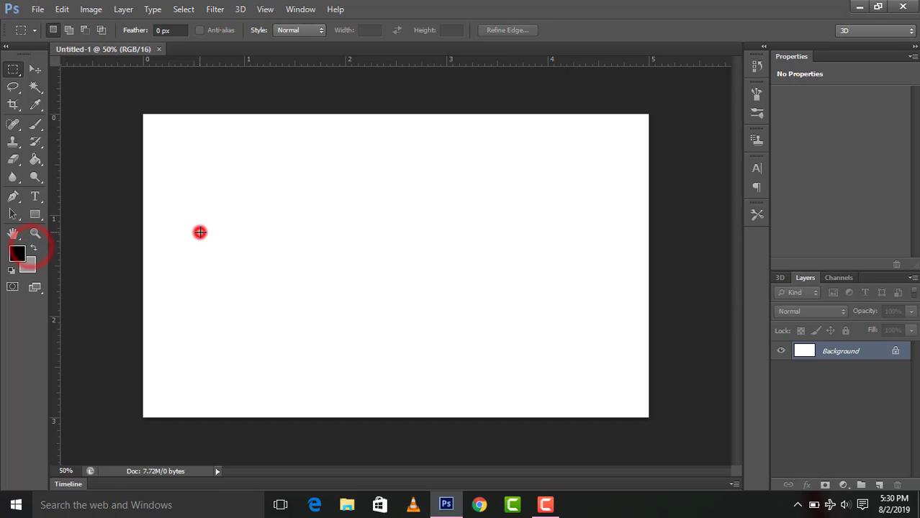
Add the text "PEPSI" in the ! PEPSI ! font at 48 pt on the upper-left part of the canvas
left_click(35, 196)
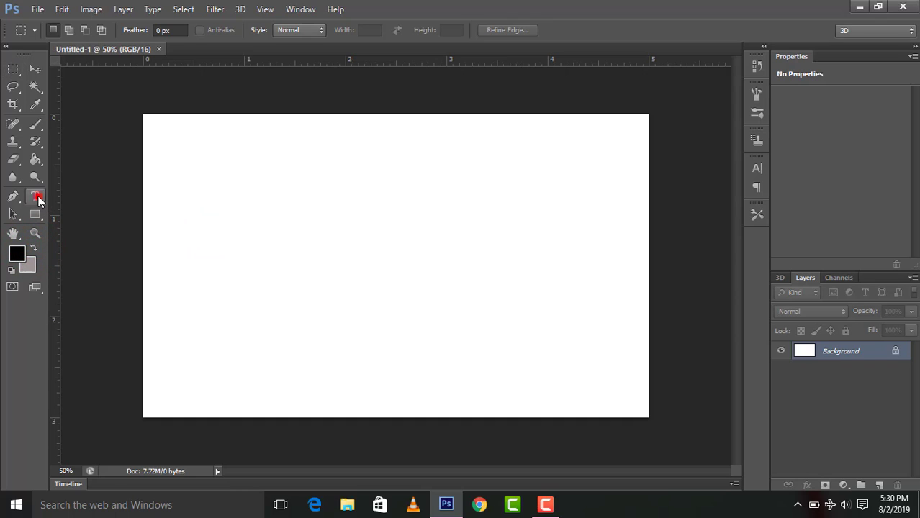
left_click(220, 229)
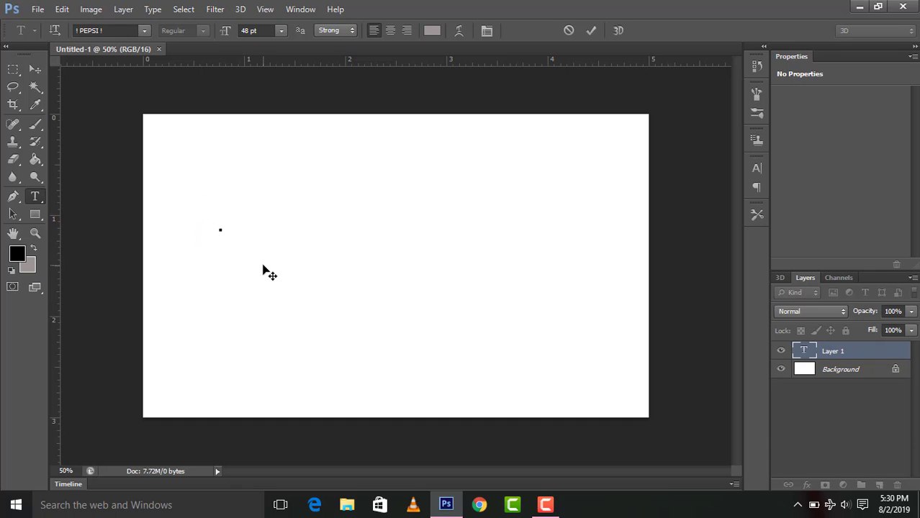
type("P")
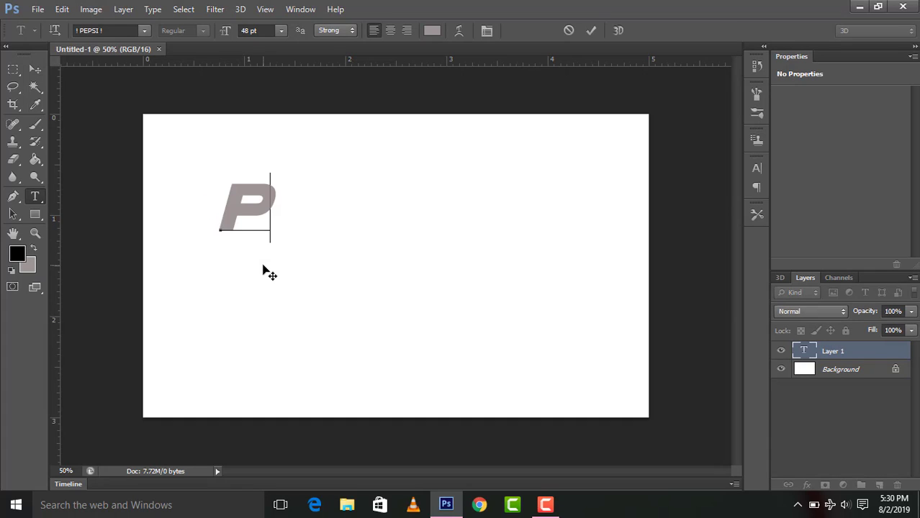
type("E")
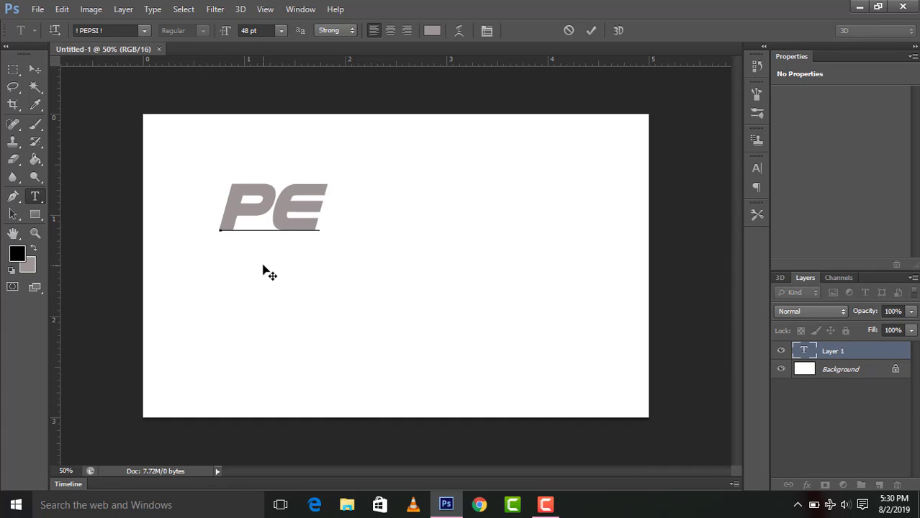
type("PSI")
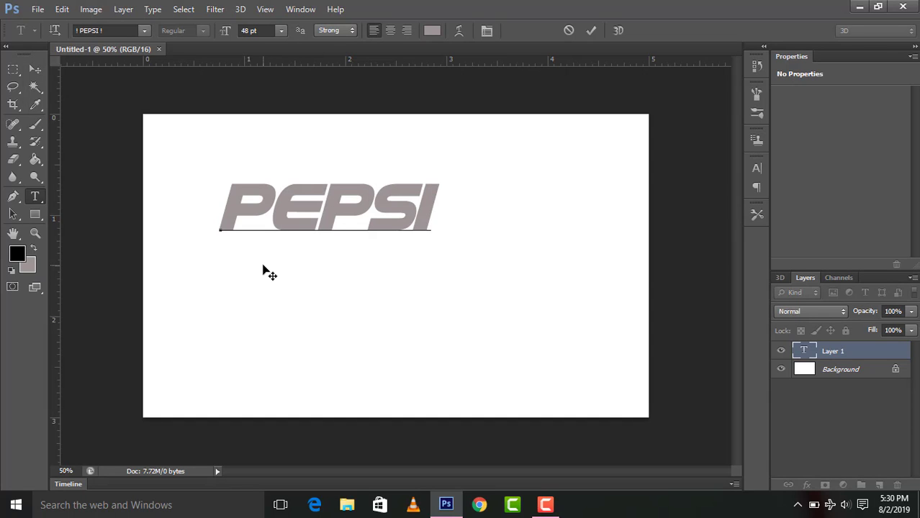
left_click(591, 31)
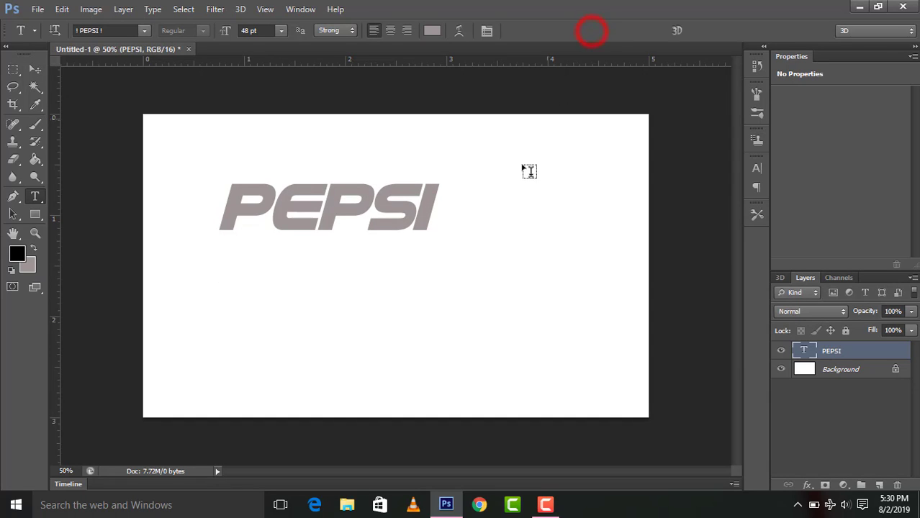
Set the PEPSI text's color to black (000000) and its font size to 69 pt
left_click(488, 31)
left_click(717, 248)
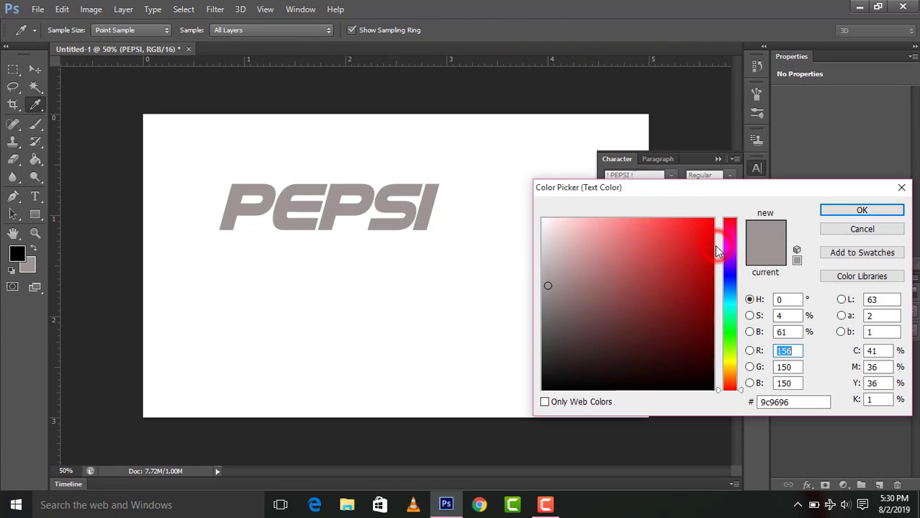
left_click(16, 254)
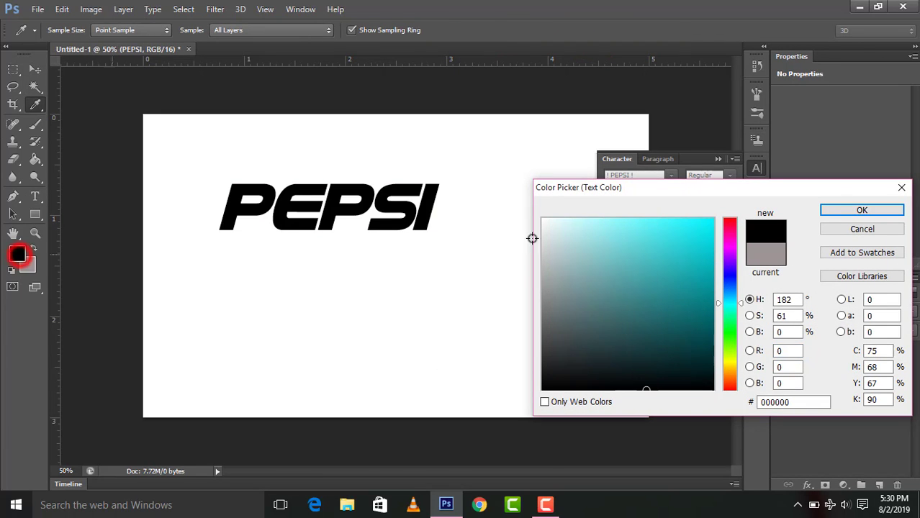
left_click(842, 209)
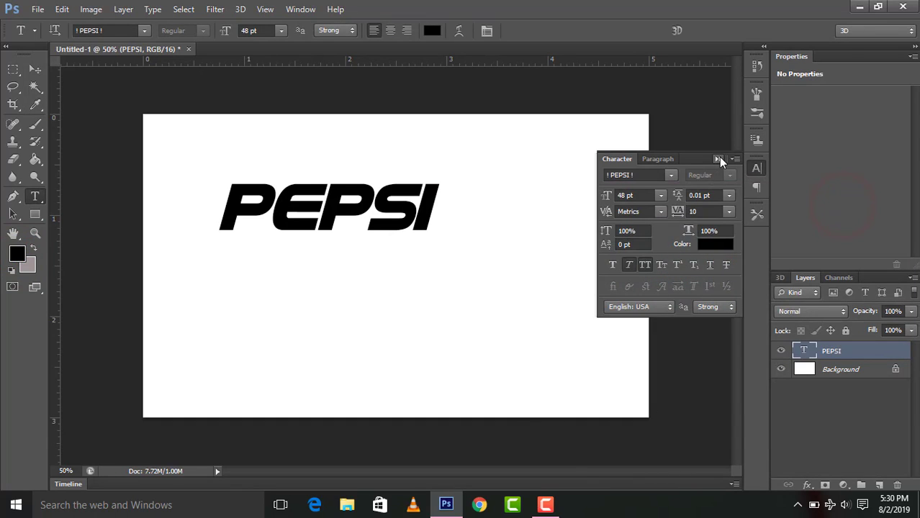
left_click_drag(605, 198, 618, 201)
left_click(718, 159)
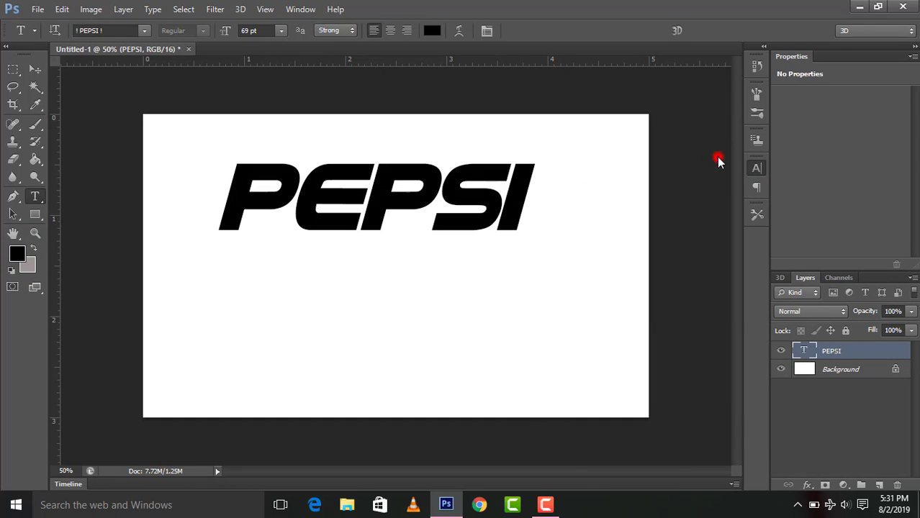
Free-transform the PEPSI text to about 122.5% width and 106% height, placing it around the middle of the canvas
key("ctrl+t")
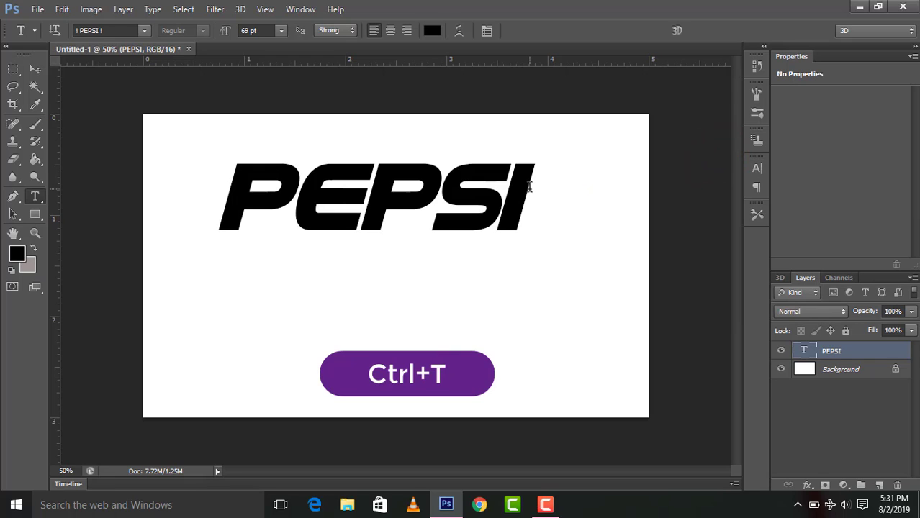
left_click_drag(359, 207, 356, 274)
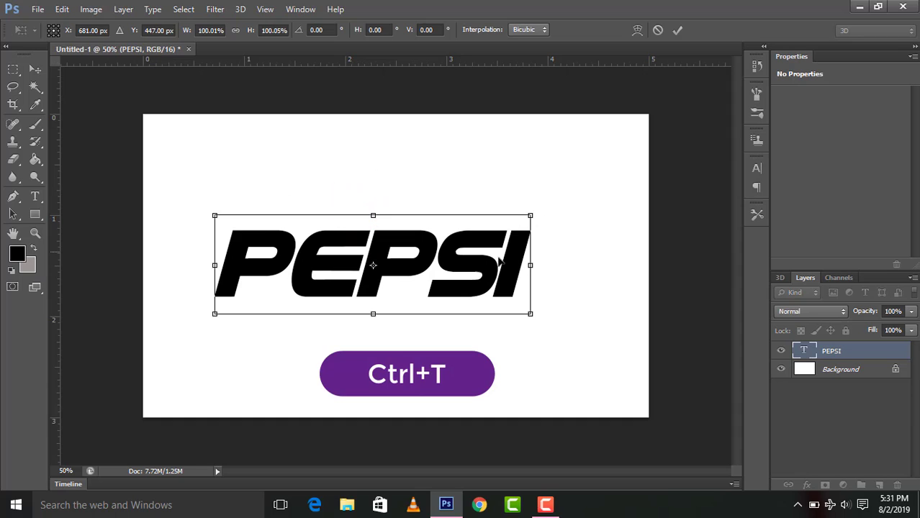
left_click_drag(529, 265, 579, 265)
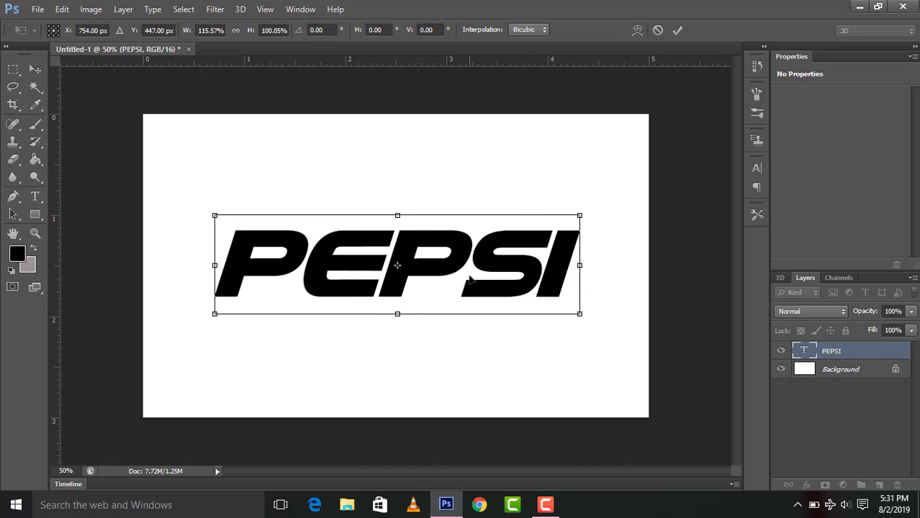
left_click_drag(469, 279, 464, 275)
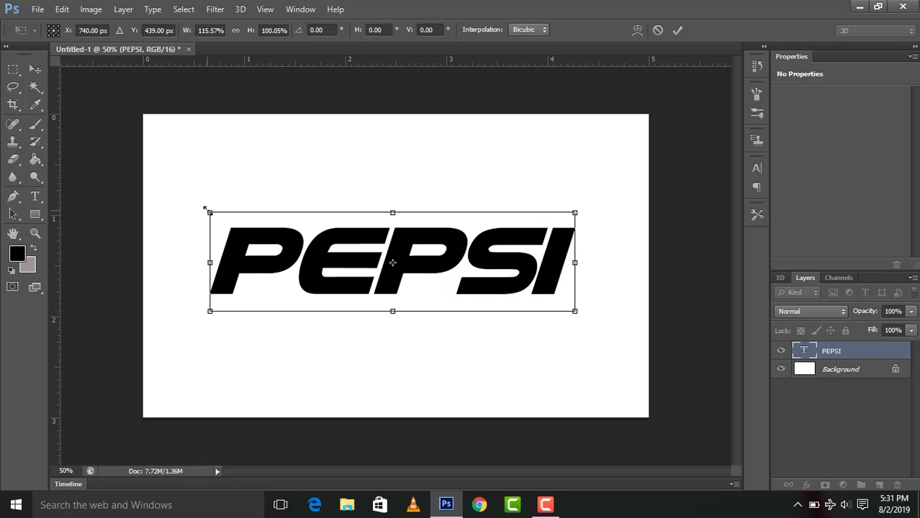
left_click_drag(209, 211, 188, 205)
left_click_drag(232, 241, 249, 243)
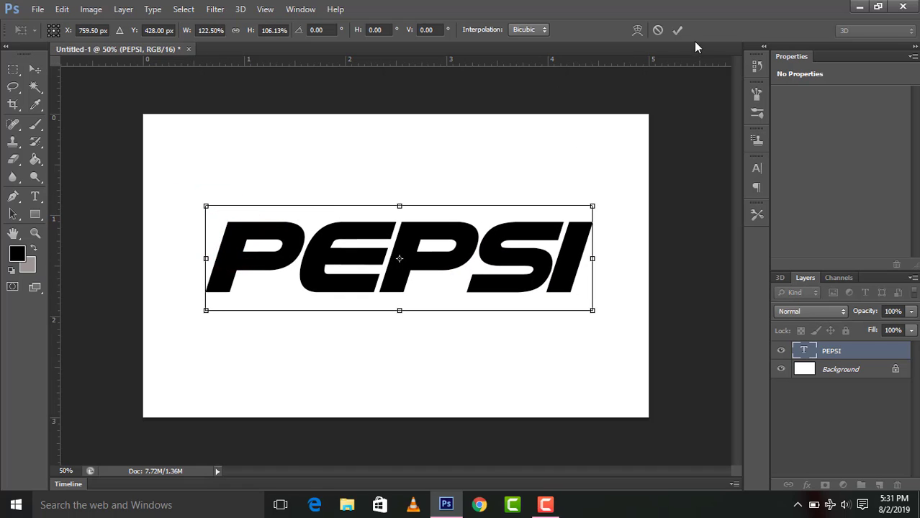
left_click(679, 30)
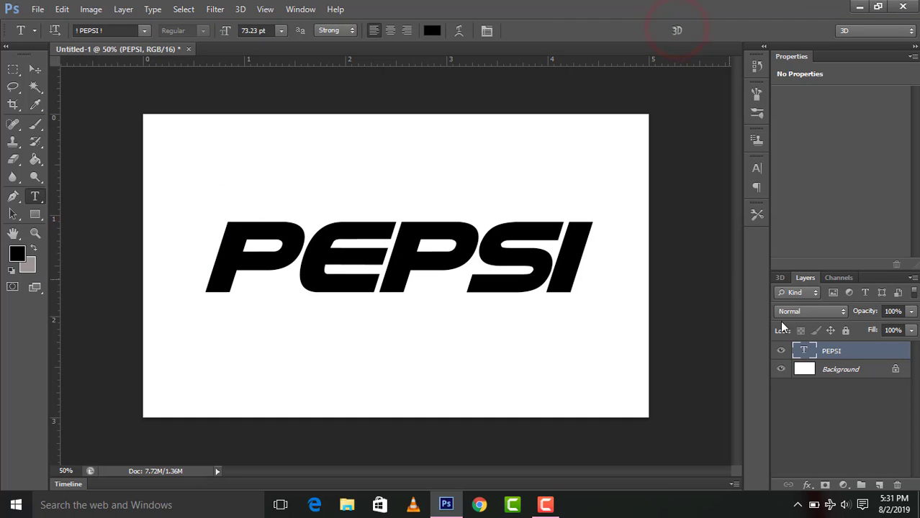
Rasterize the PEPSI text layer and create a new 3D extrusion from it
right_click(817, 350)
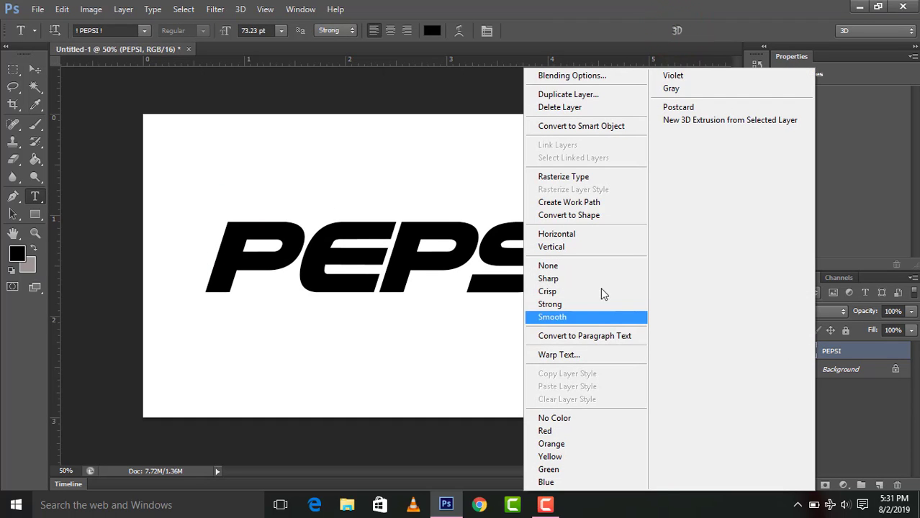
left_click(581, 179)
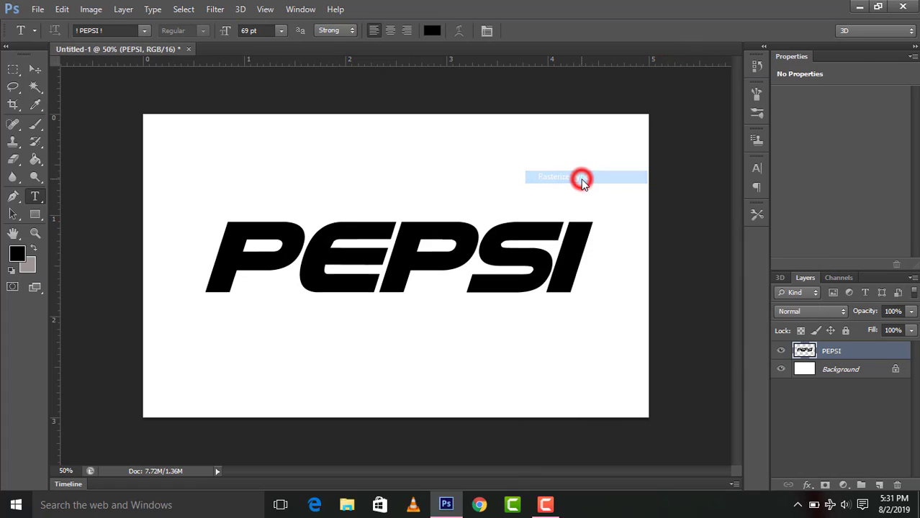
right_click(826, 359)
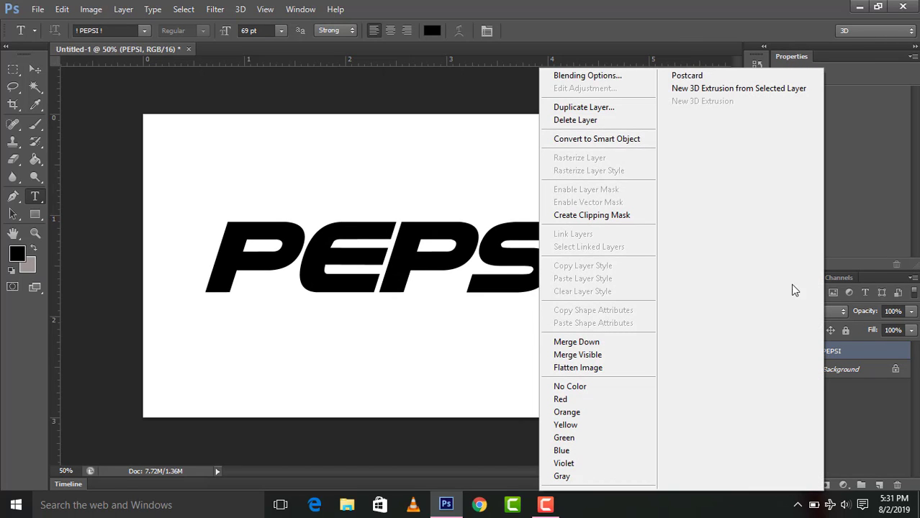
left_click(753, 88)
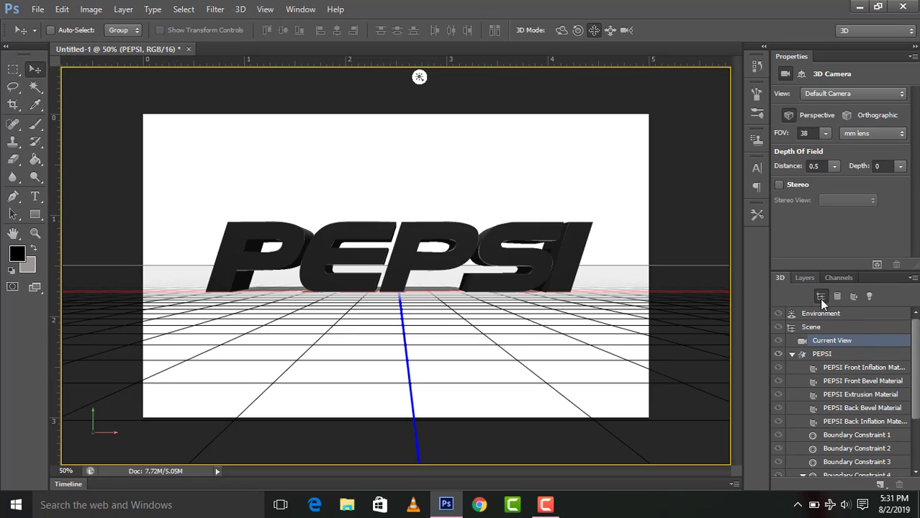
Apply the yellow textured material preset, the last in the library, to the PEPSI front inflation material
left_click(861, 370)
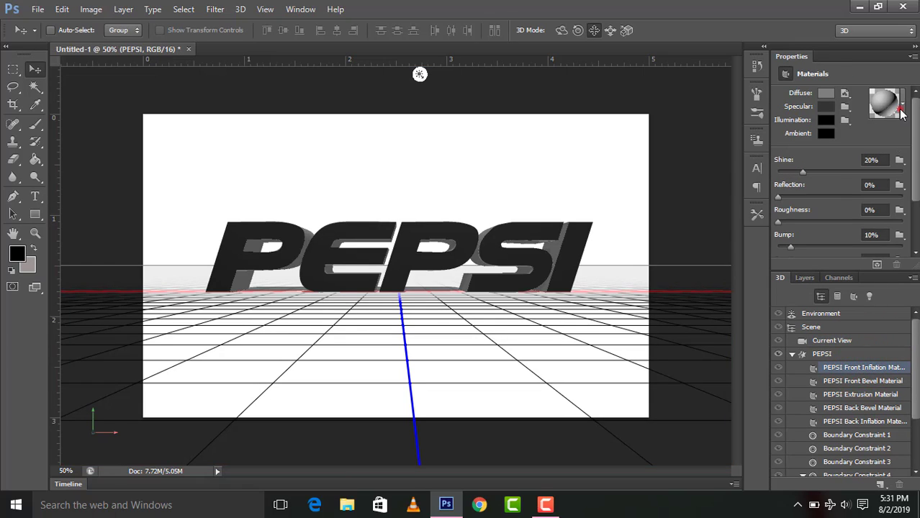
left_click(902, 110)
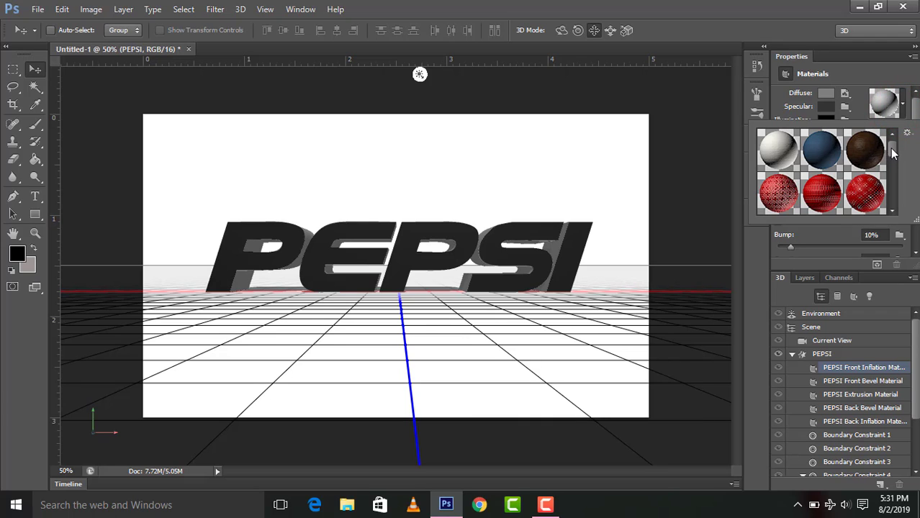
left_click_drag(892, 153, 891, 203)
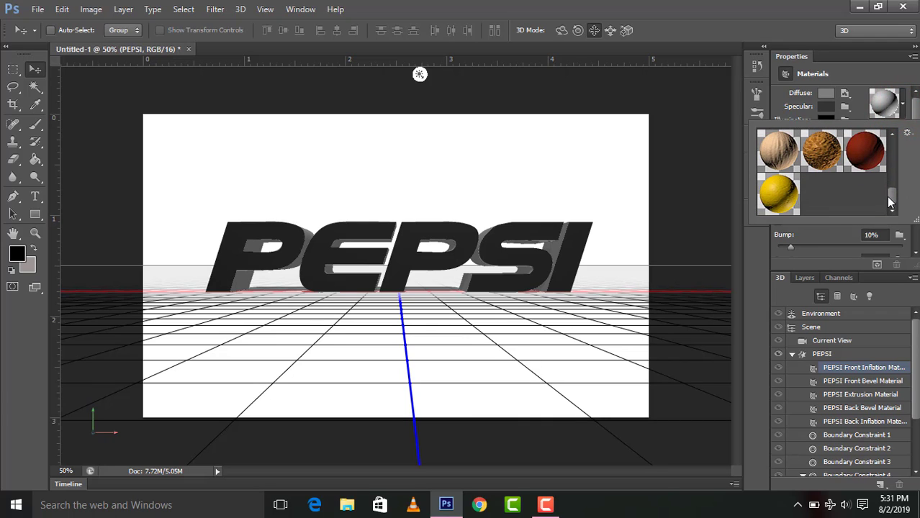
left_click(768, 199)
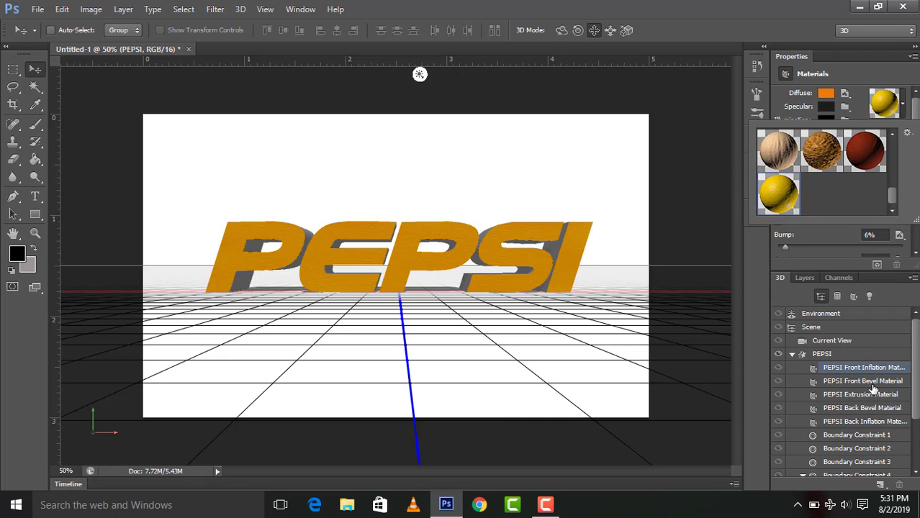
Apply the blue fabric material preset to the PEPSI front bevel material
left_click(872, 383)
left_click(872, 382)
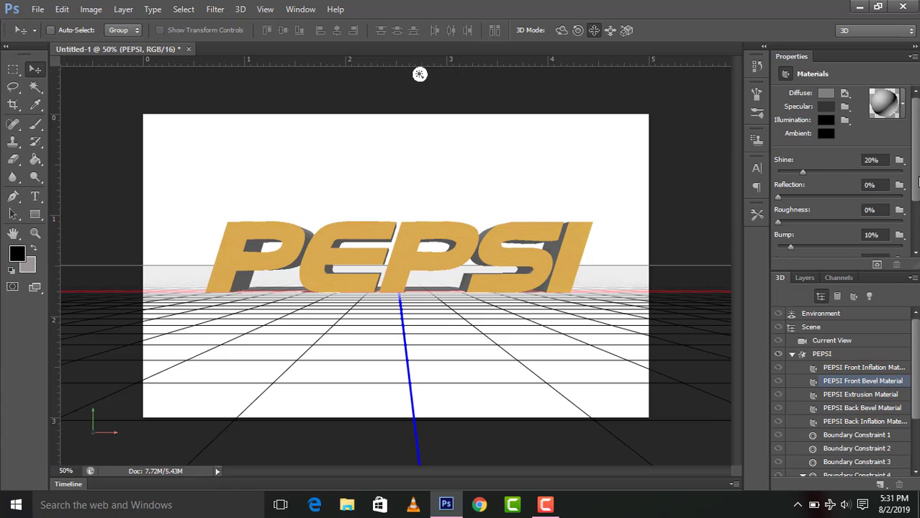
left_click(904, 107)
scroll(868, 171, "down", 3)
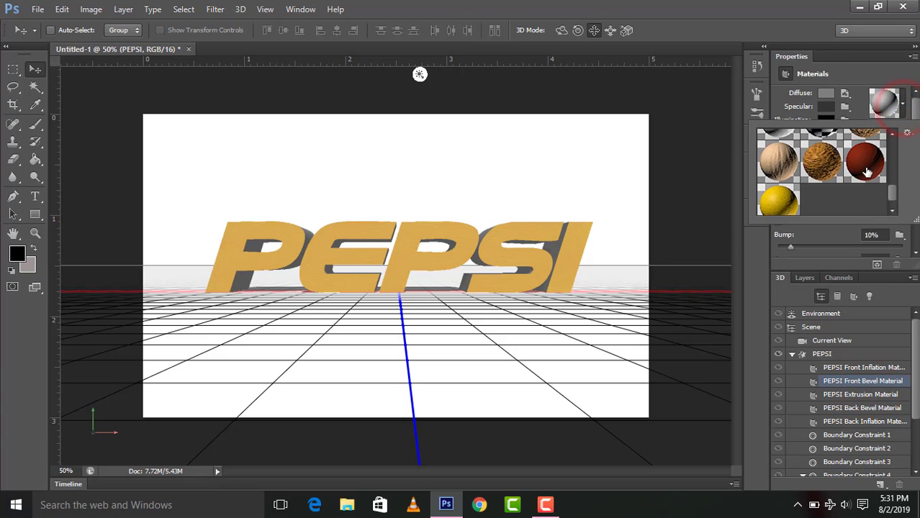
scroll(867, 172, "up", 6)
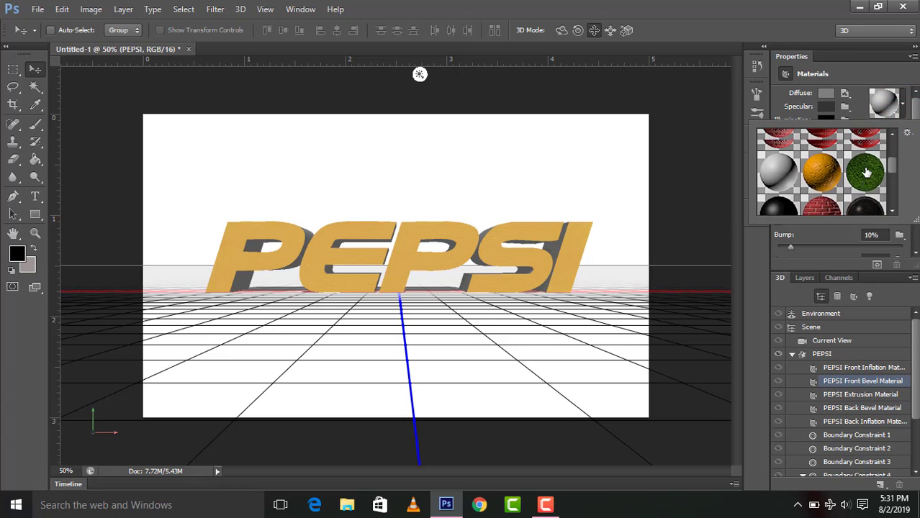
left_click(824, 154)
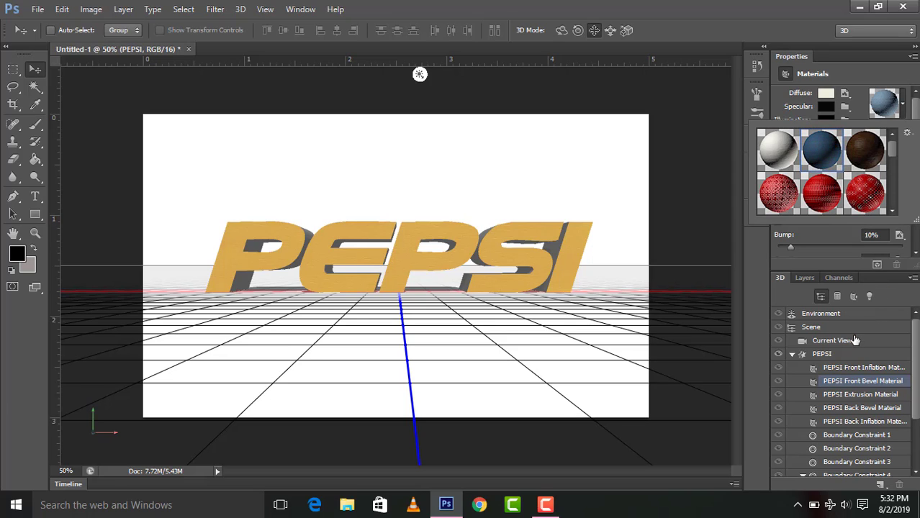
Apply the plain glossy black material preset to the PEPSI extrusion material
left_click(868, 397)
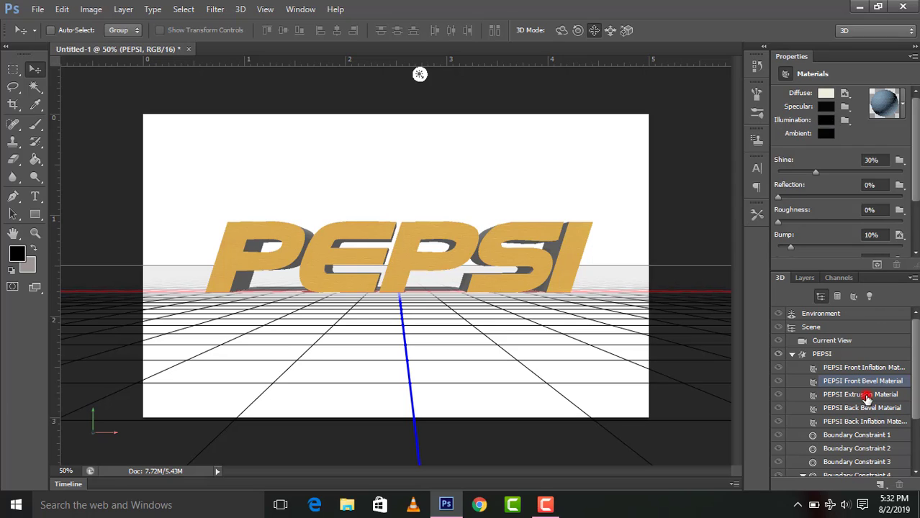
left_click(868, 396)
left_click(902, 106)
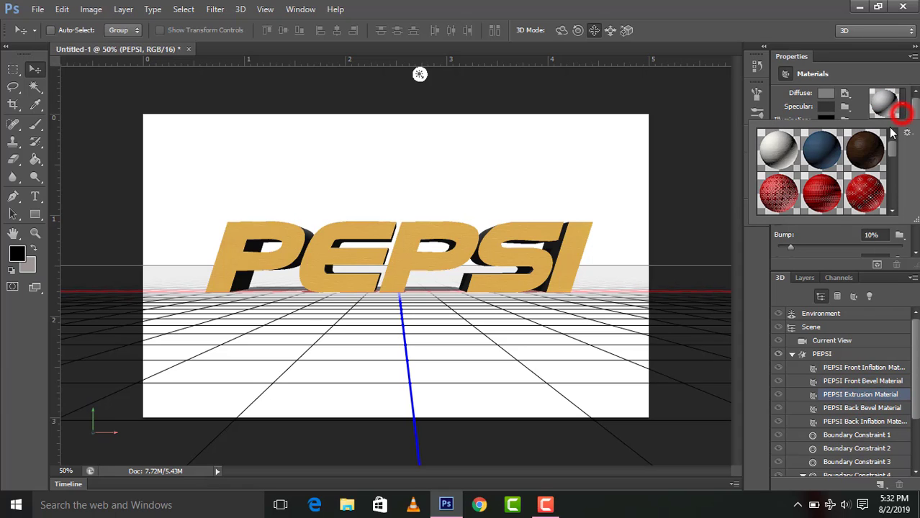
scroll(862, 160, "down", 1)
scroll(862, 160, "down", 2)
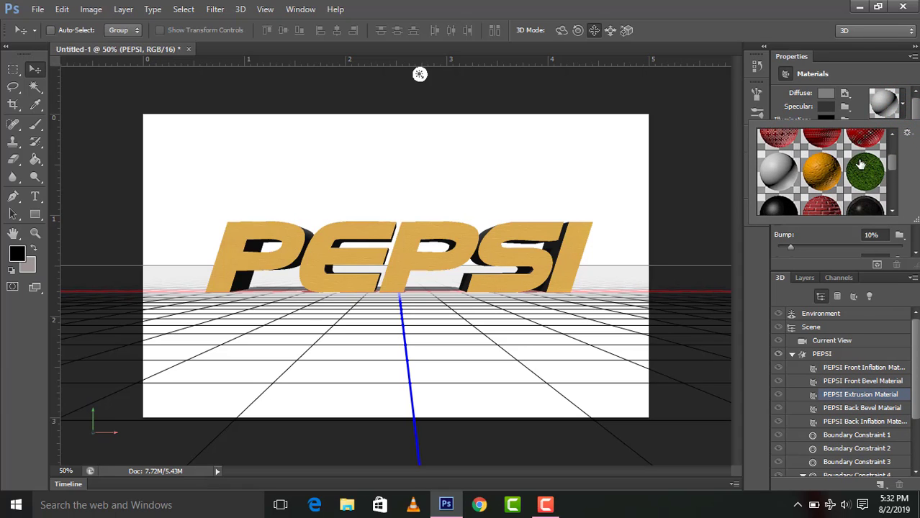
left_click(783, 198)
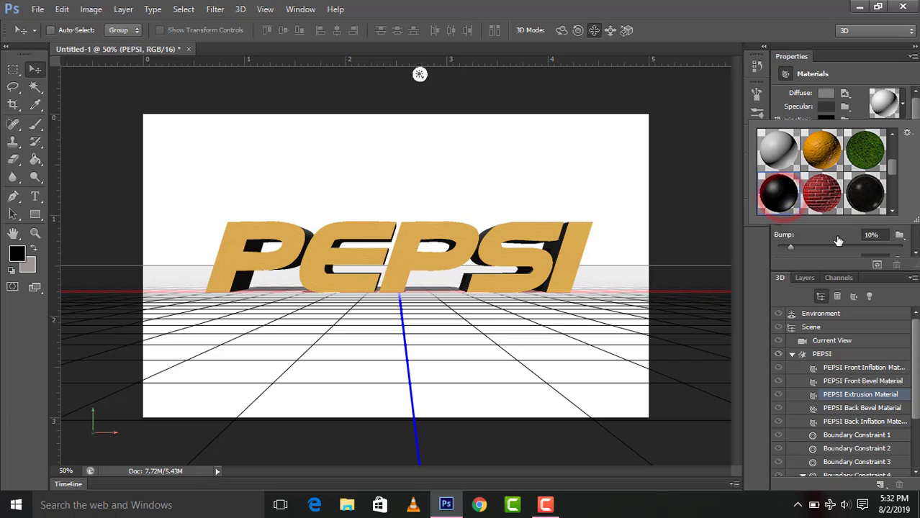
scroll(871, 318, "down", 1)
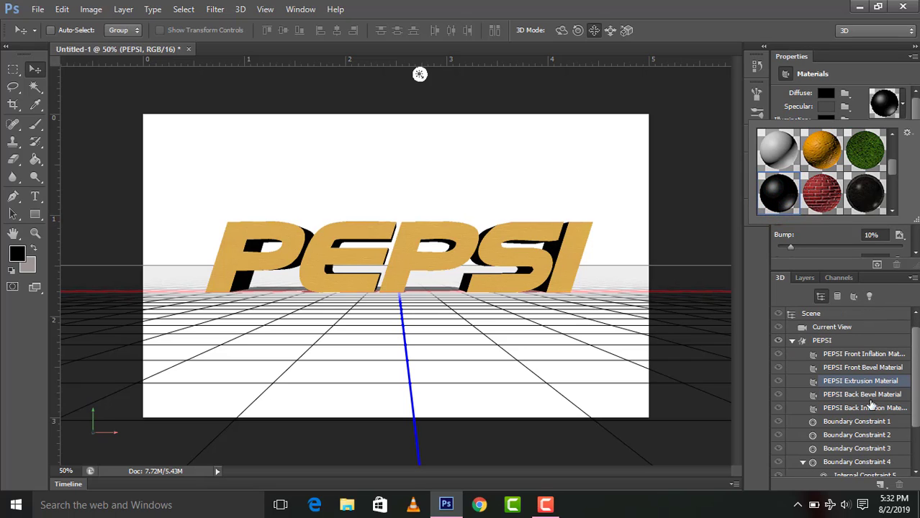
Convert the Background layer into a 3D postcard
left_click(805, 278)
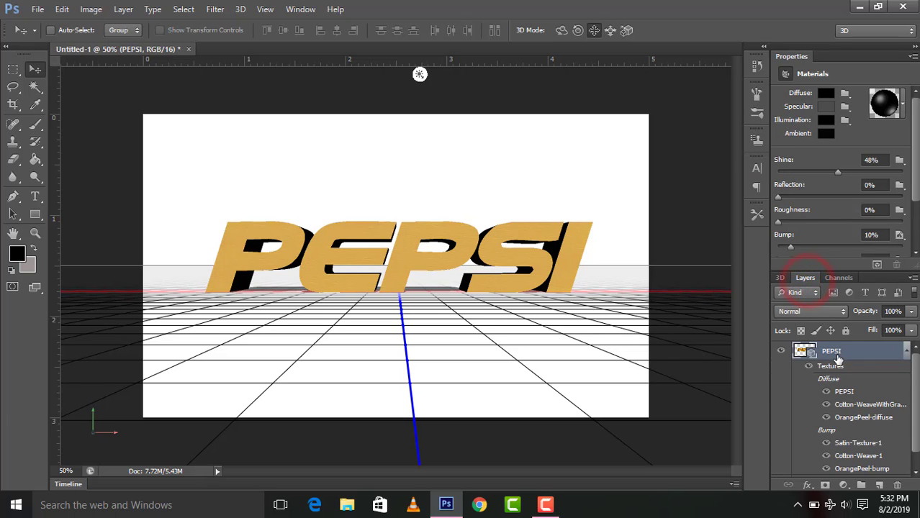
scroll(855, 396, "down", 1)
right_click(849, 469)
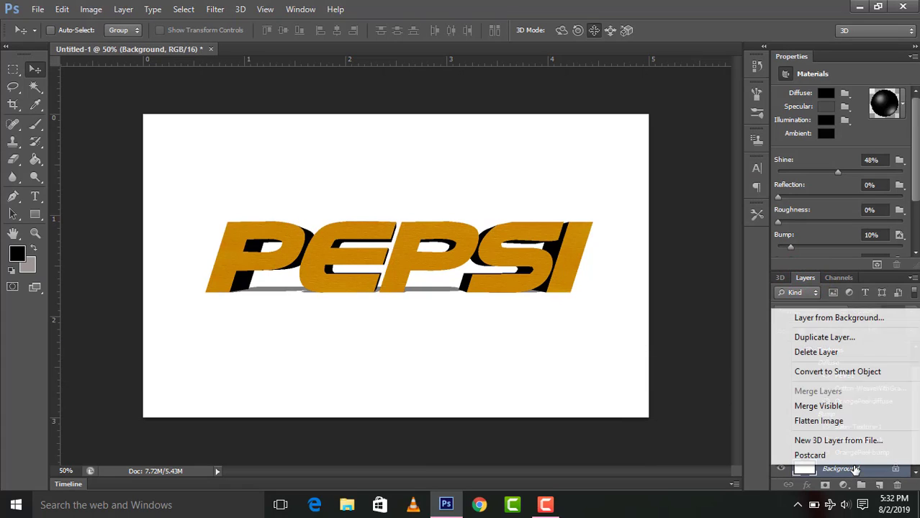
left_click(810, 456)
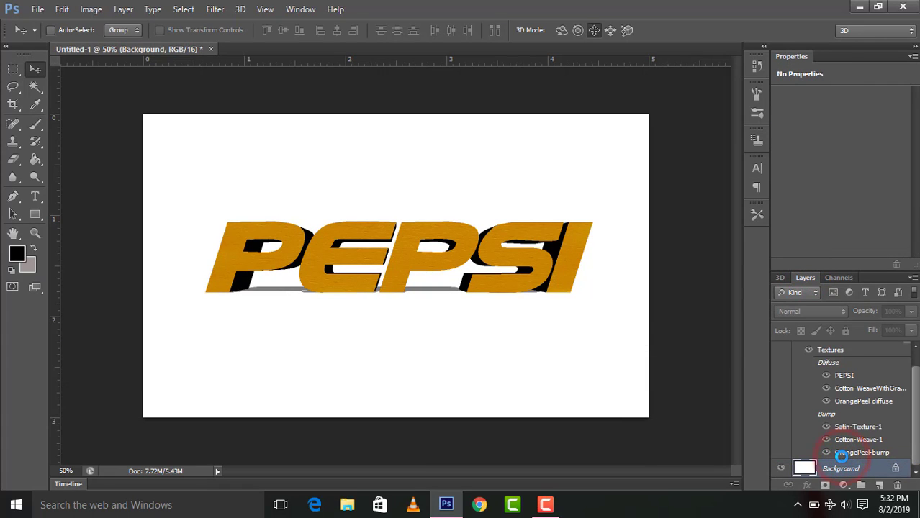
left_click(804, 278)
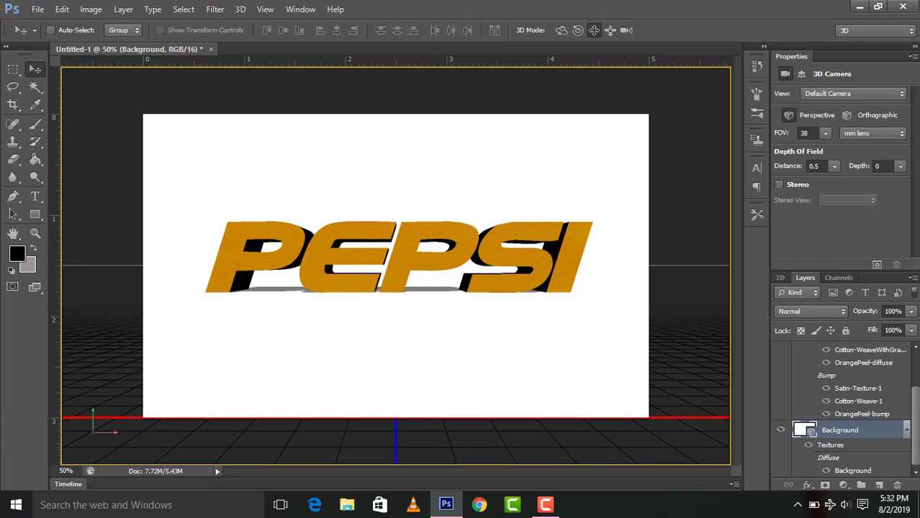
Select the PEPSI and Background 3D layers together and merge them into one 3D layer
left_click(864, 434)
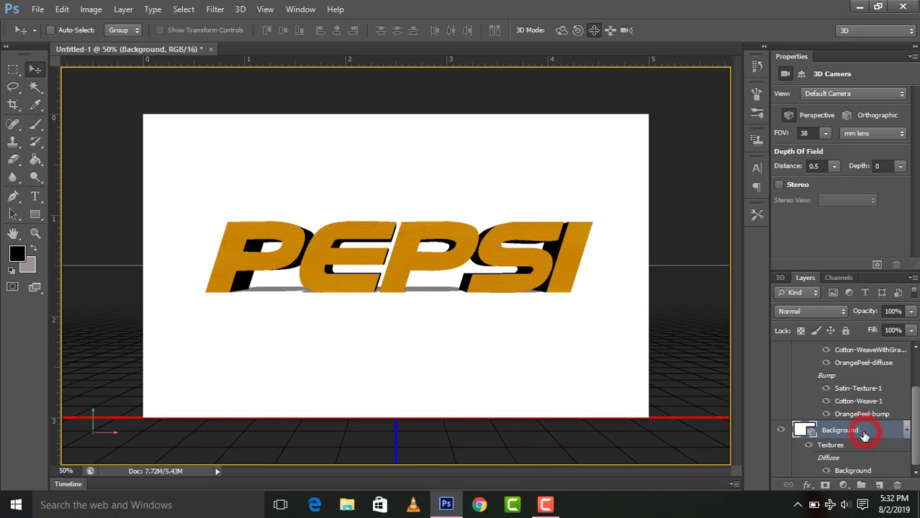
left_click_drag(917, 414, 917, 382)
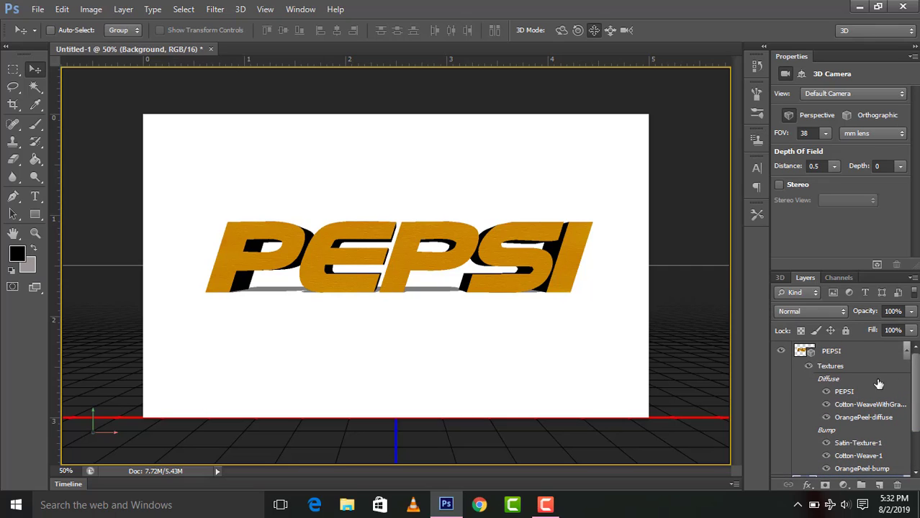
left_click(833, 353)
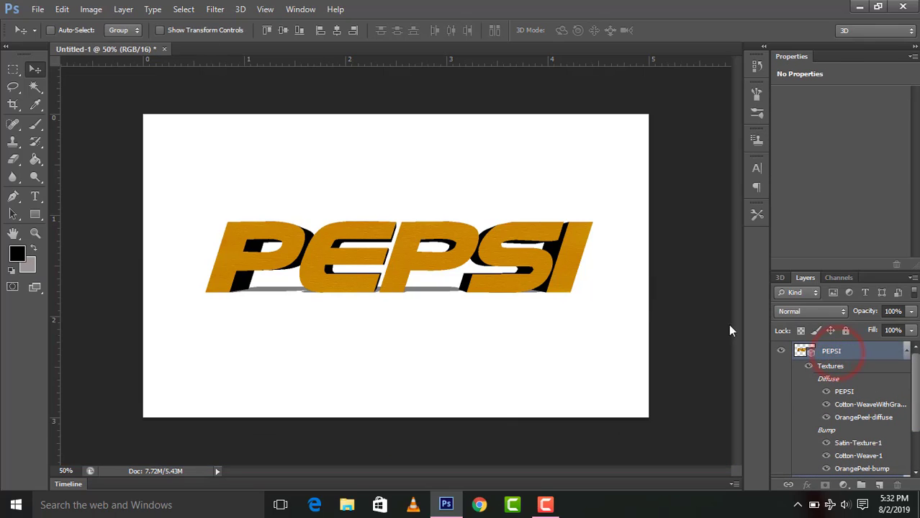
scroll(868, 432, "down", 2)
left_click(863, 429)
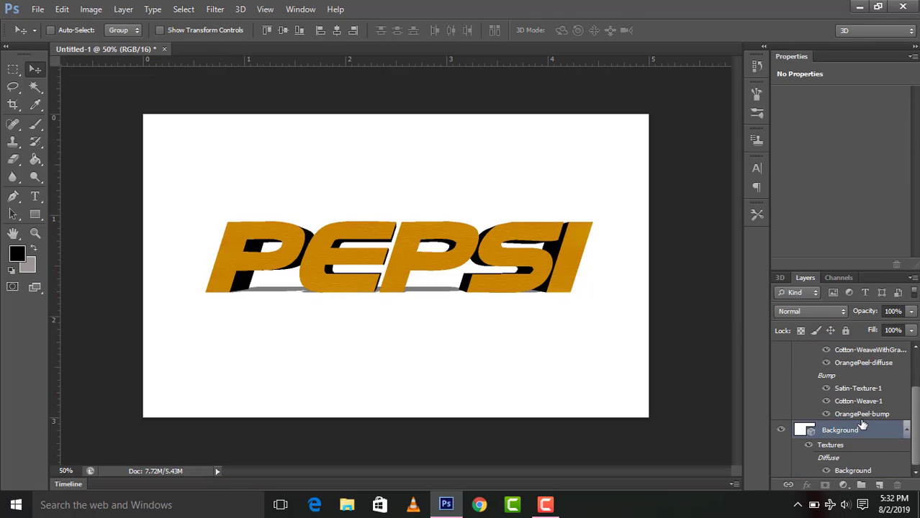
scroll(862, 423, "up", 2)
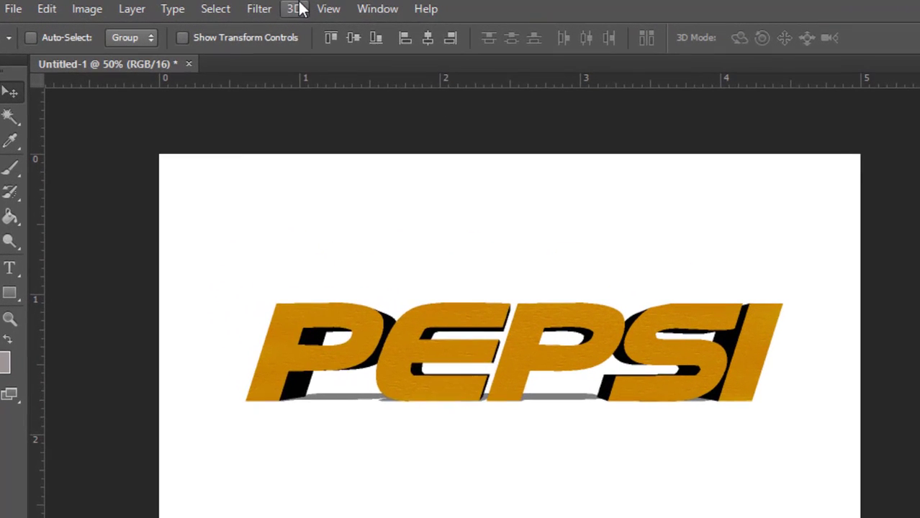
left_click(295, 9)
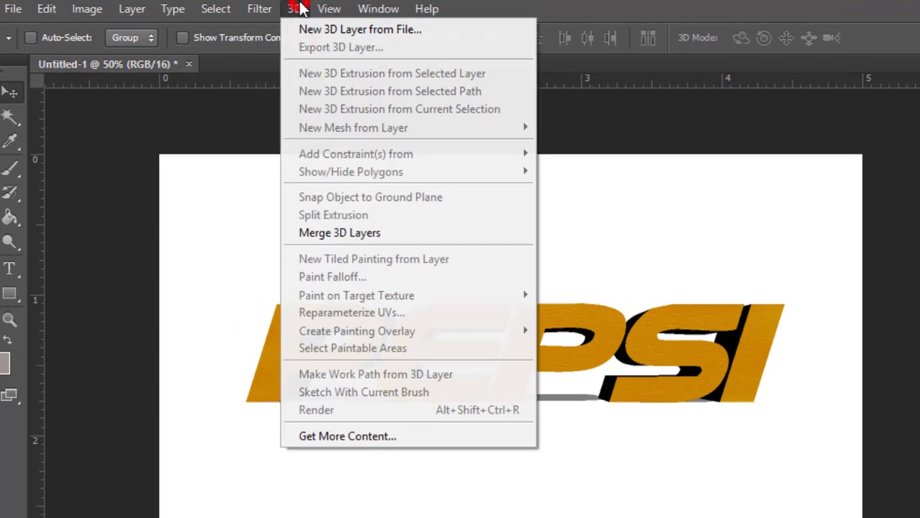
left_click(334, 232)
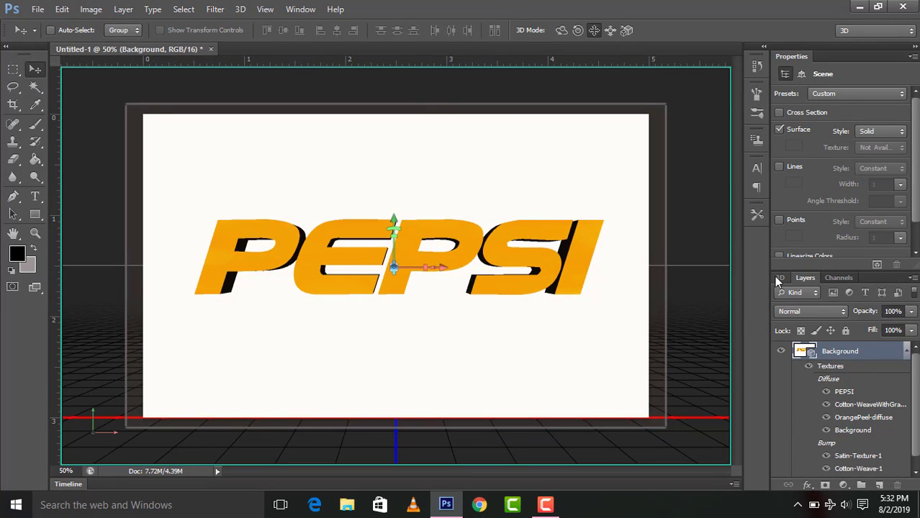
Render the merged 3D scene with the PEPSI text and its background
left_click(778, 278)
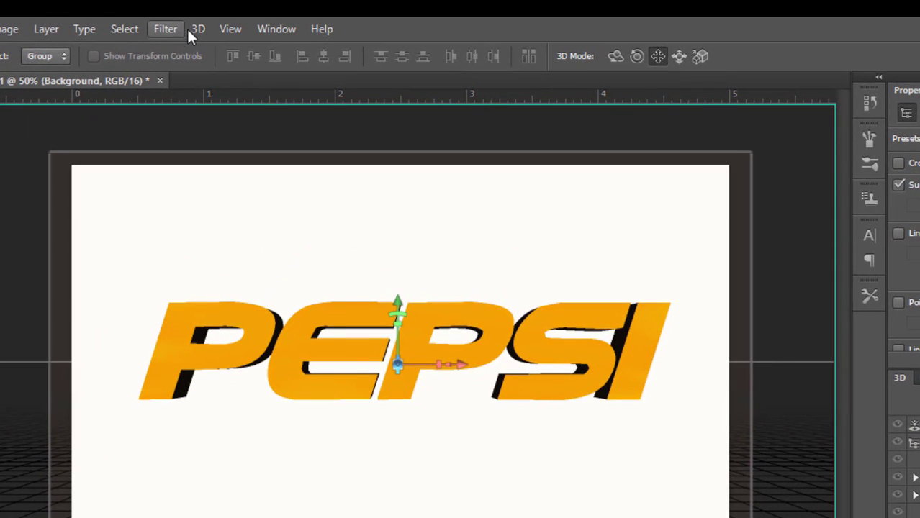
left_click(197, 29)
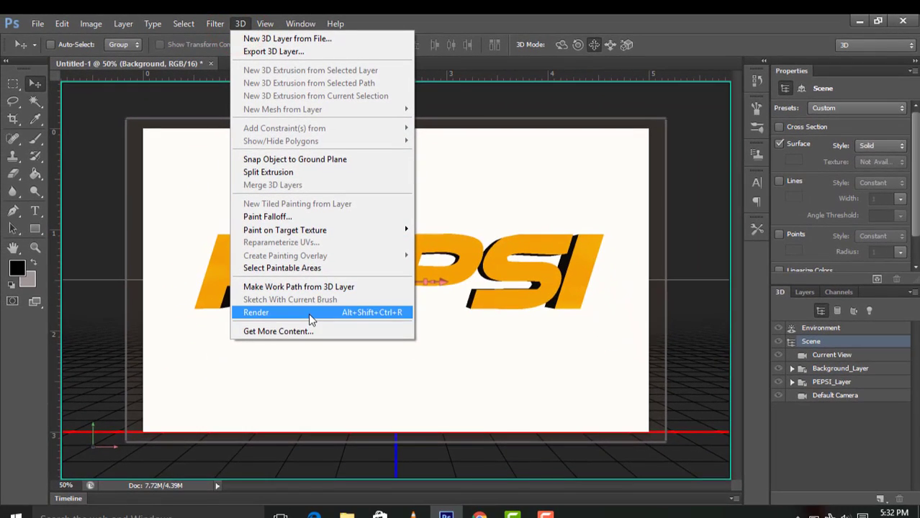
left_click(308, 313)
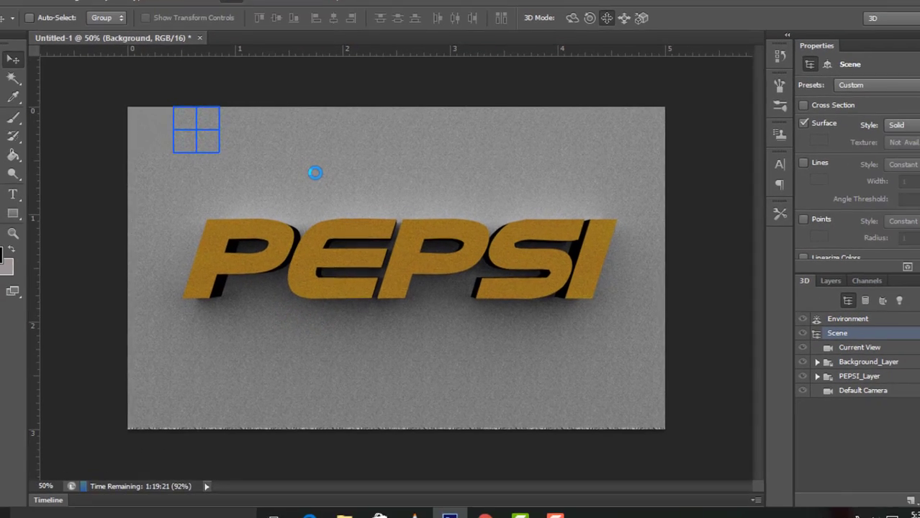
left_click(315, 173)
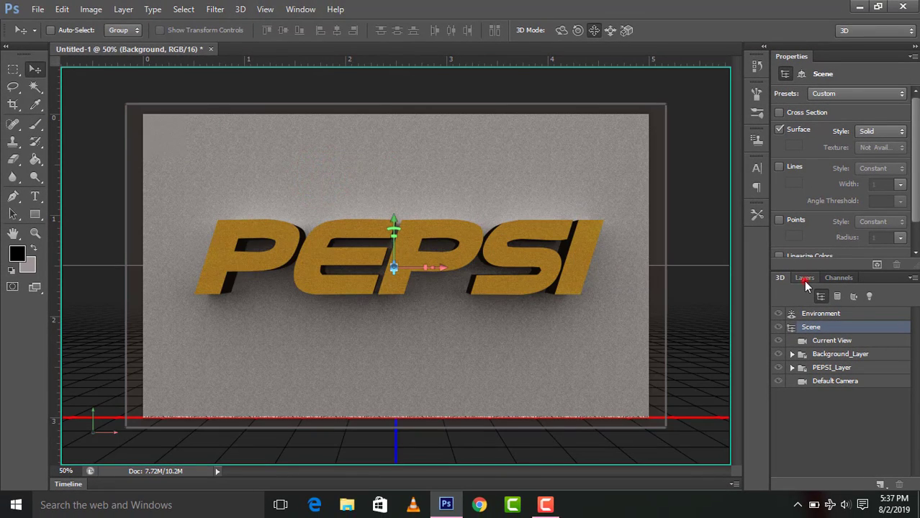
Rasterize the rendered 3D Background layer
left_click(804, 279)
right_click(829, 352)
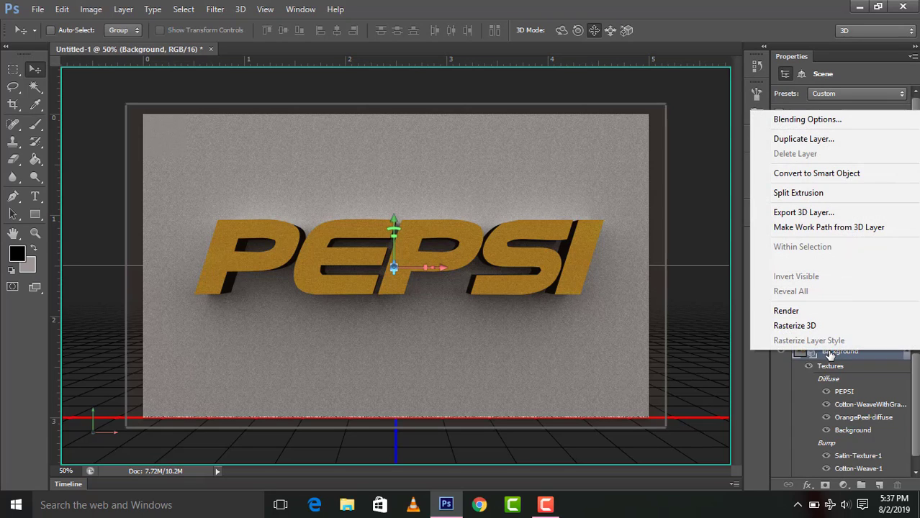
left_click(798, 327)
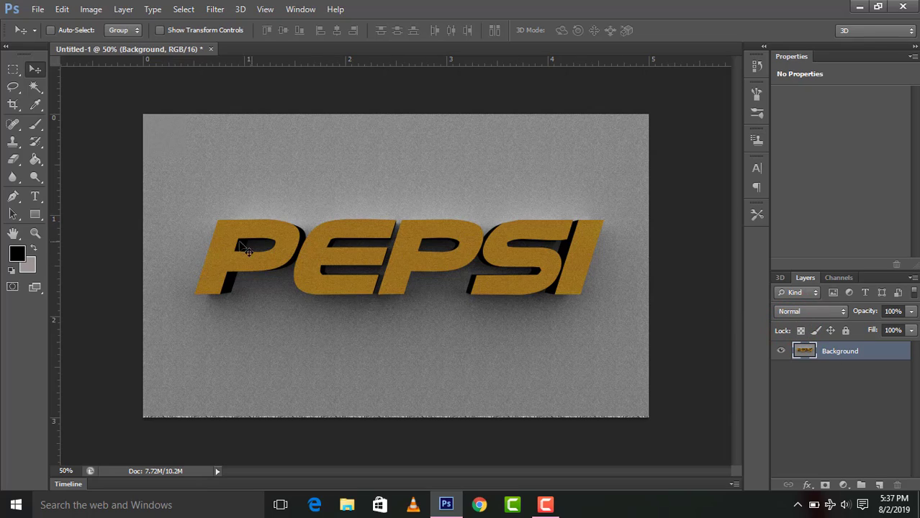
Select the orange front faces of all five PEPSI letters with the Magic Wand tool at tolerance 32
left_click(36, 83)
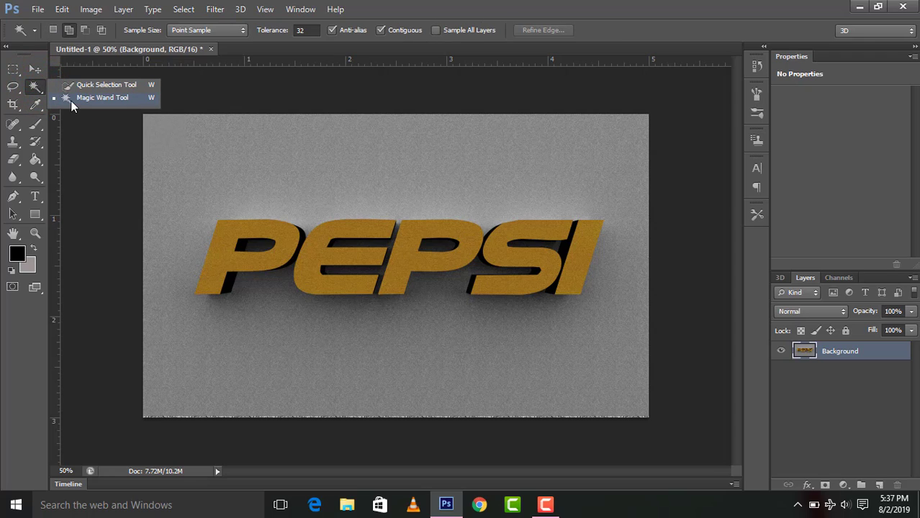
left_click(71, 100)
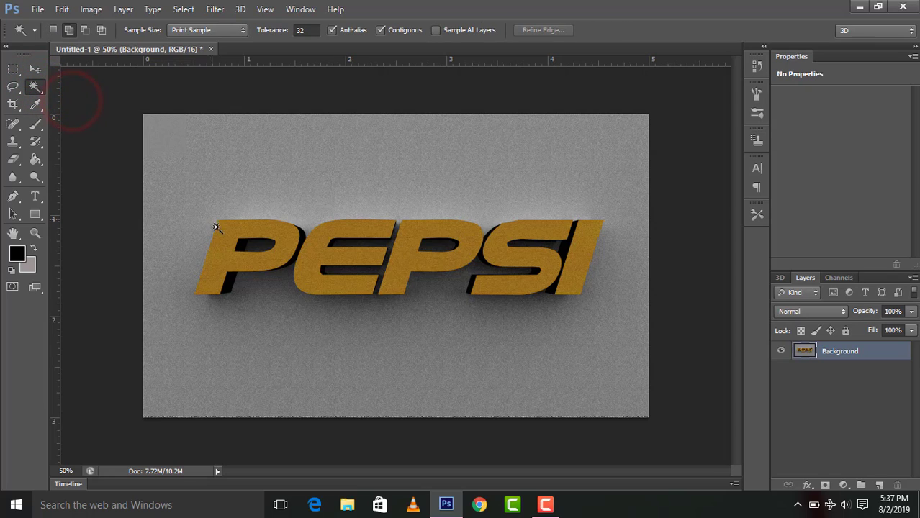
left_click(224, 239)
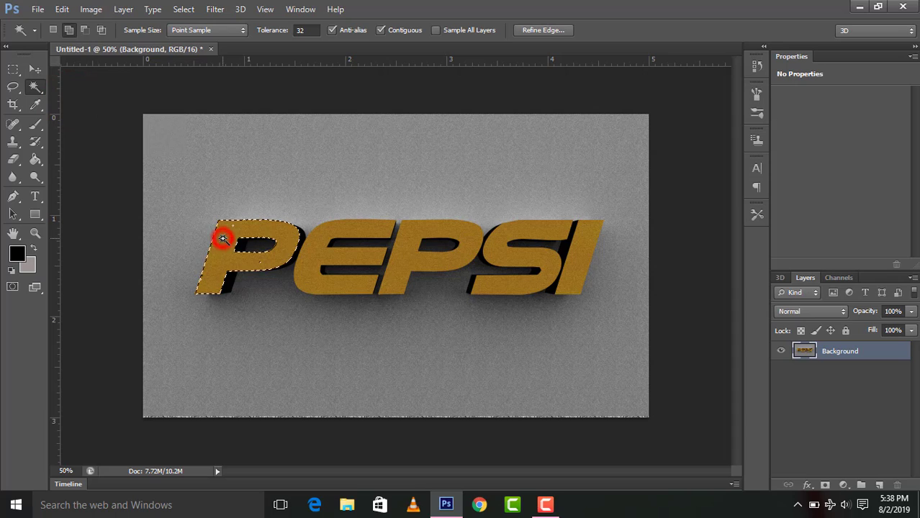
left_click(320, 245, "shift")
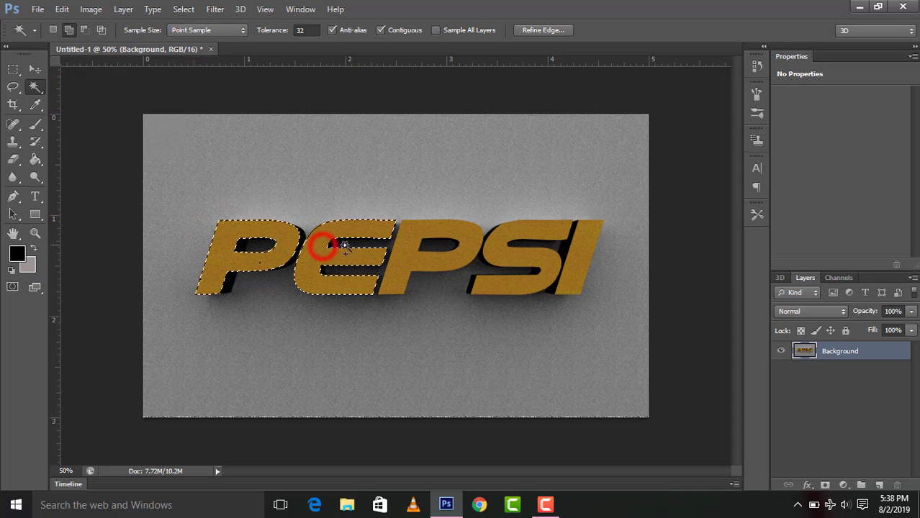
left_click(407, 247, "shift")
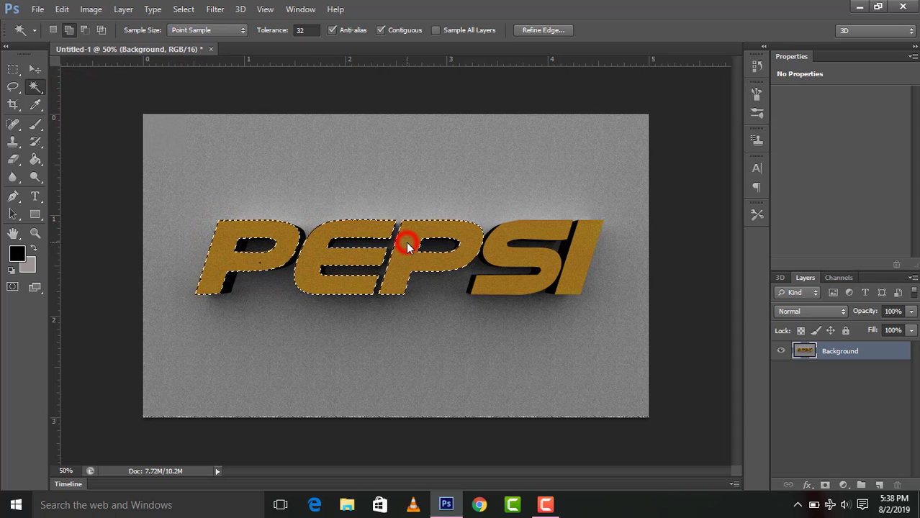
left_click(500, 238, "shift")
left_click(588, 241, "shift")
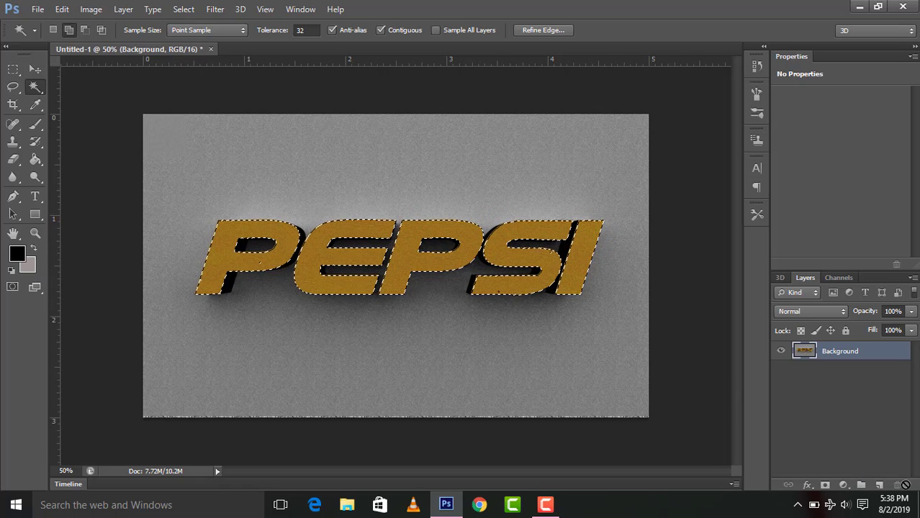
Add a new layer and fill the selected letter faces with the light grey swatch using the Paint Bucket
left_click(879, 486)
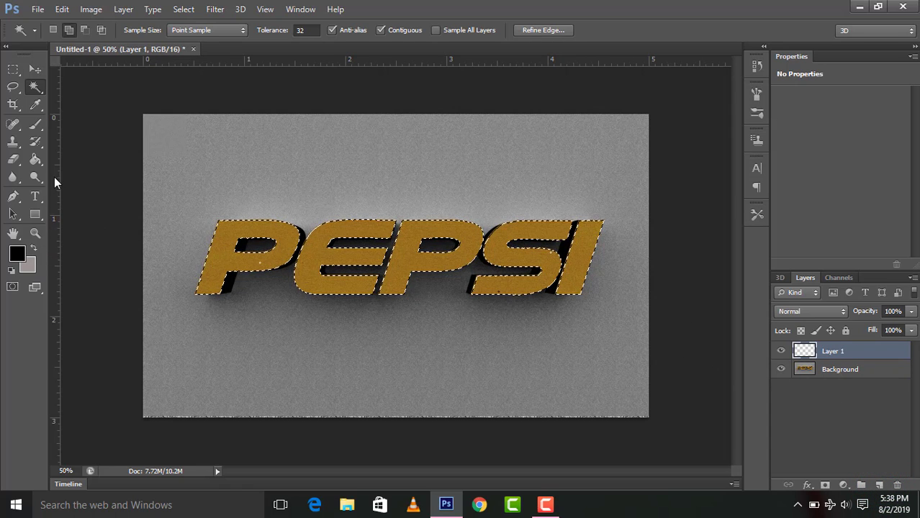
left_click(36, 159)
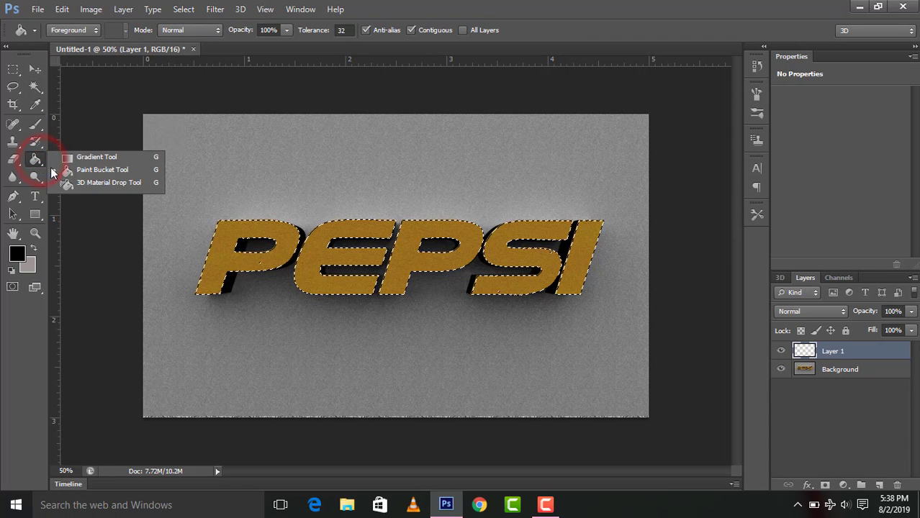
left_click(80, 175)
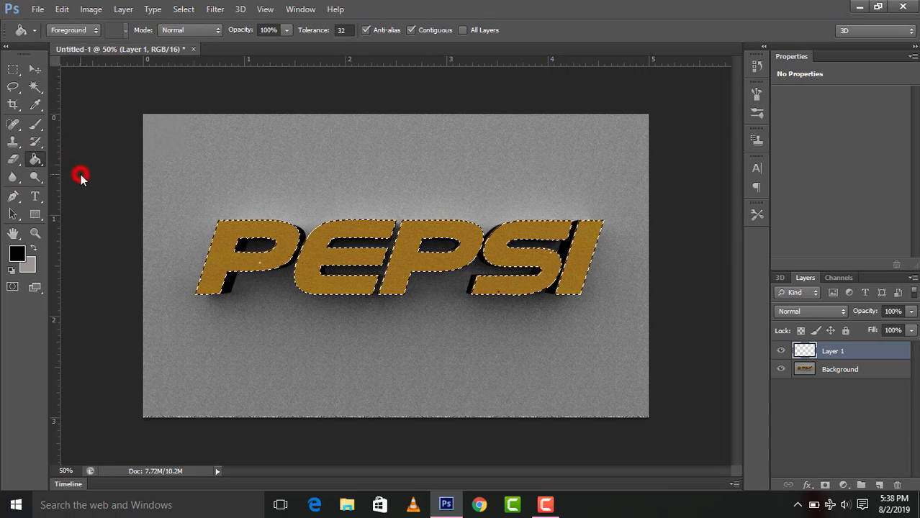
left_click(33, 247)
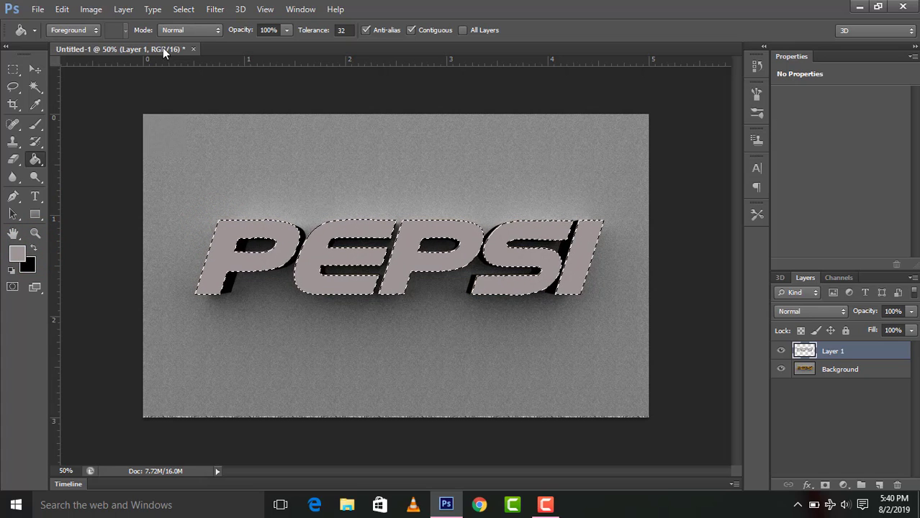
Contract the letter selection by 4 pixels
left_click(183, 10)
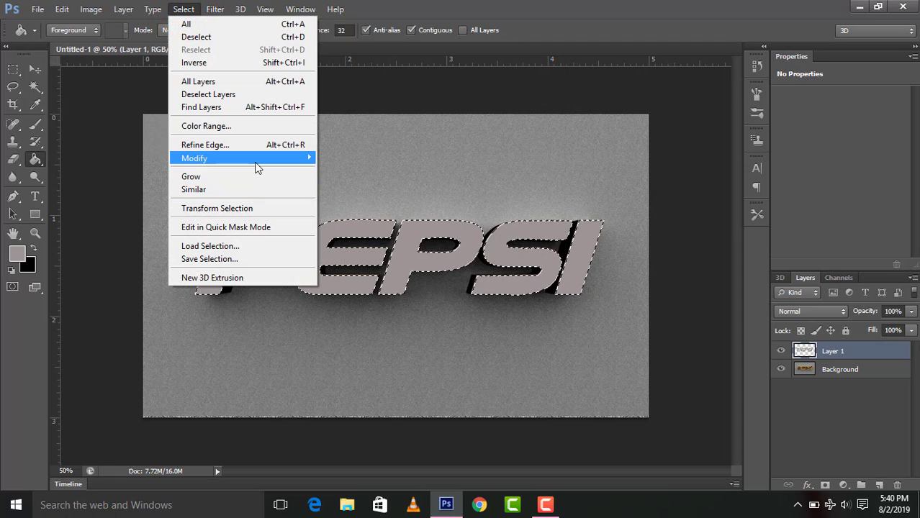
mouse_move(256, 160)
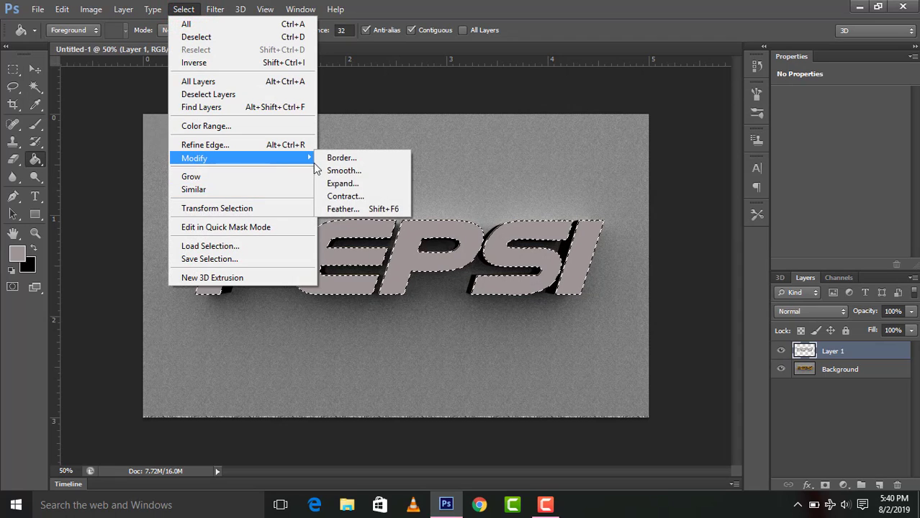
left_click(349, 197)
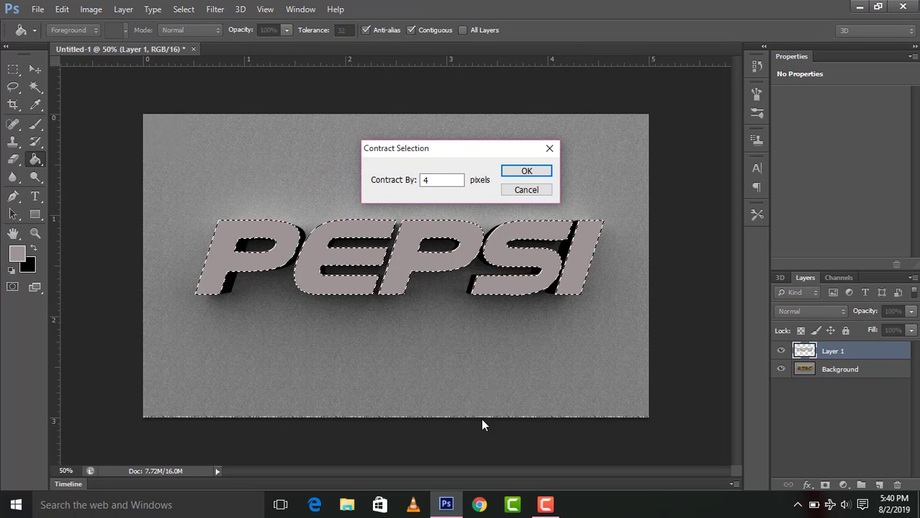
left_click(524, 172)
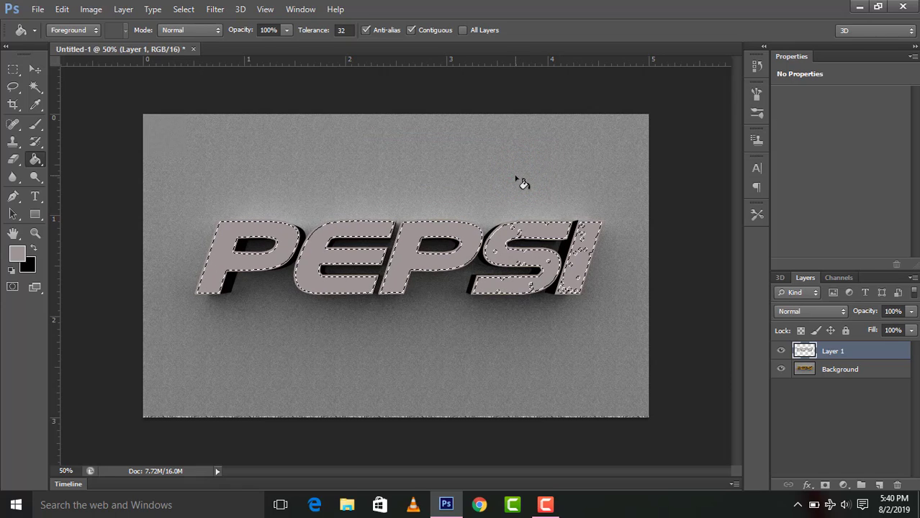
Invert the selection to delete the grey fill along the letter edges, and clear the selection
left_click(192, 15)
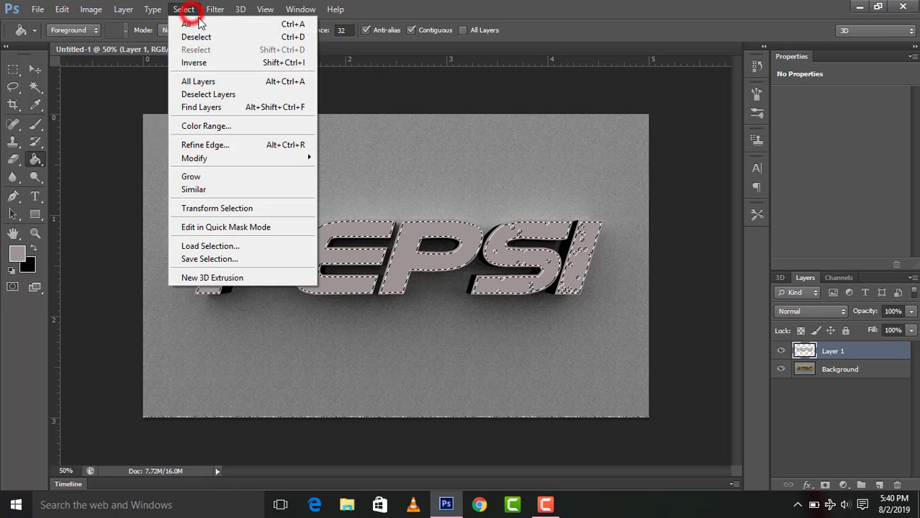
left_click(239, 63)
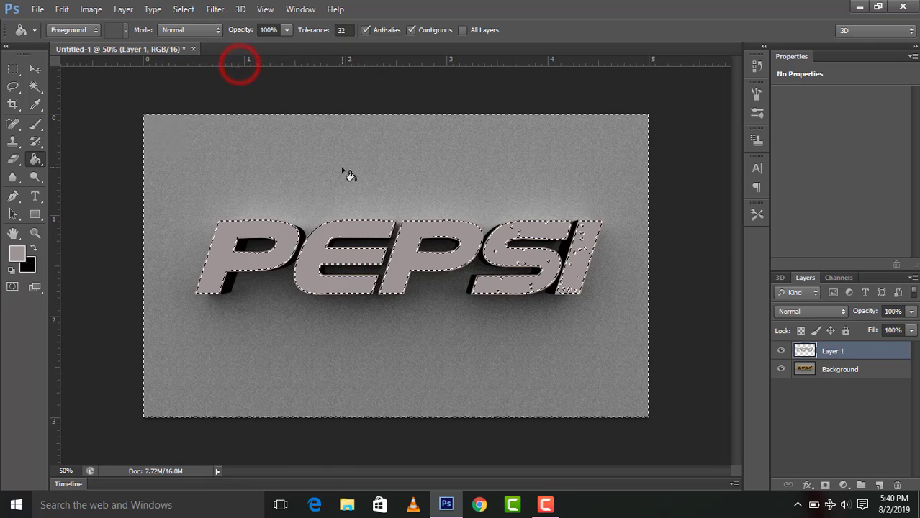
key("Delete")
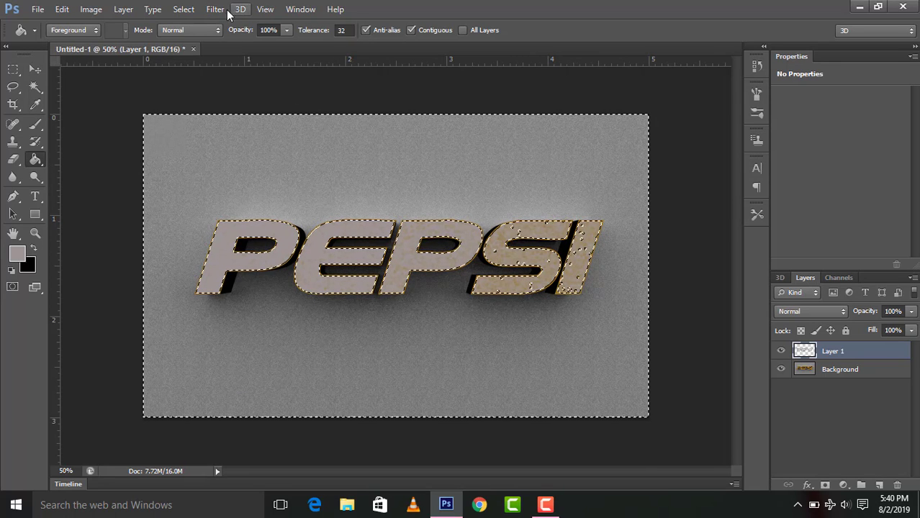
left_click(184, 9)
left_click(217, 36)
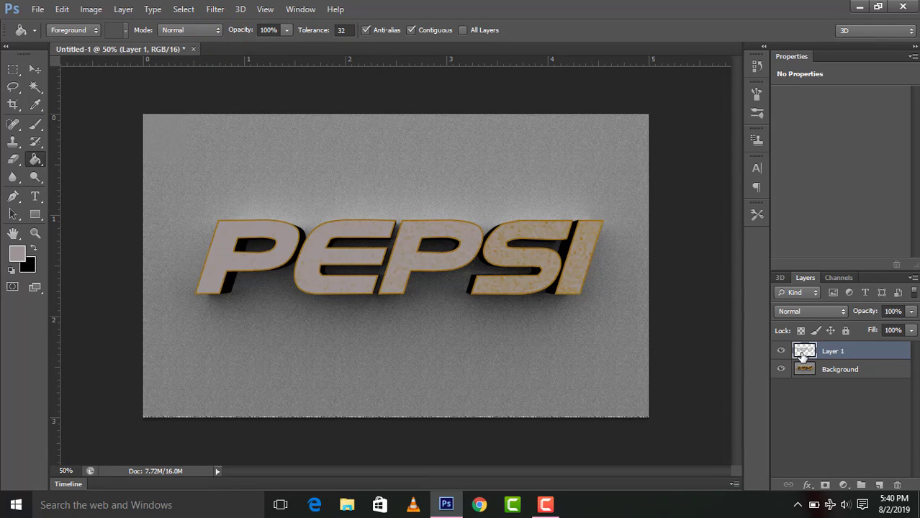
Add a Color Balance adjustment layer above Layer 1 with midtones set to Cyan-Red +55, Magenta-Green +3 and Yellow-Blue -97
left_click(844, 486)
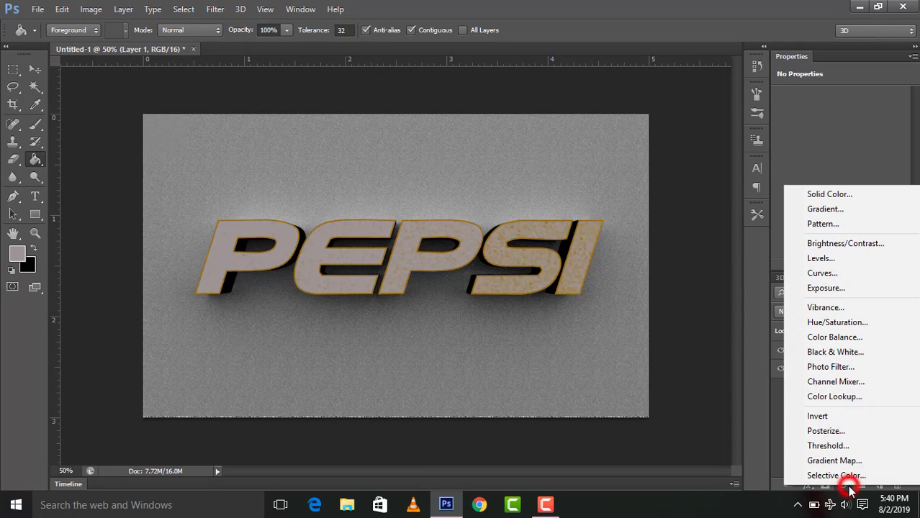
left_click(833, 337)
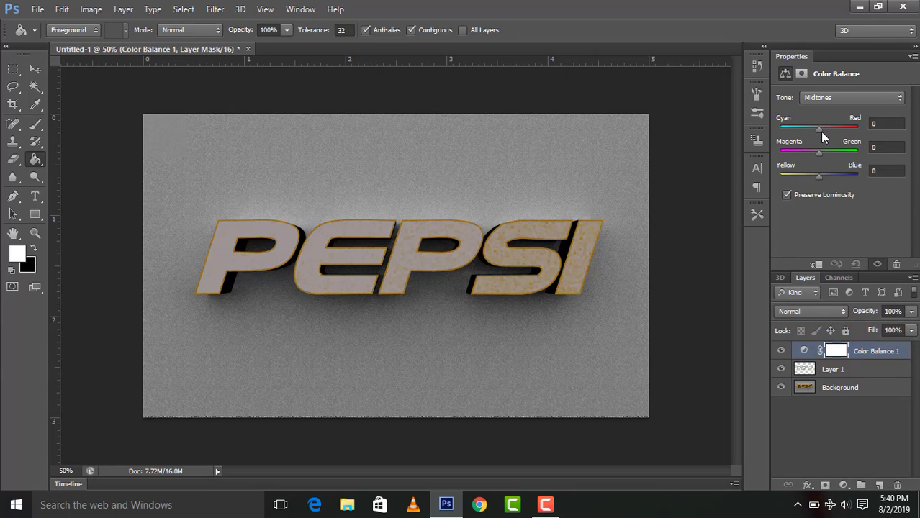
left_click_drag(820, 128, 836, 130)
left_click_drag(818, 177, 781, 188)
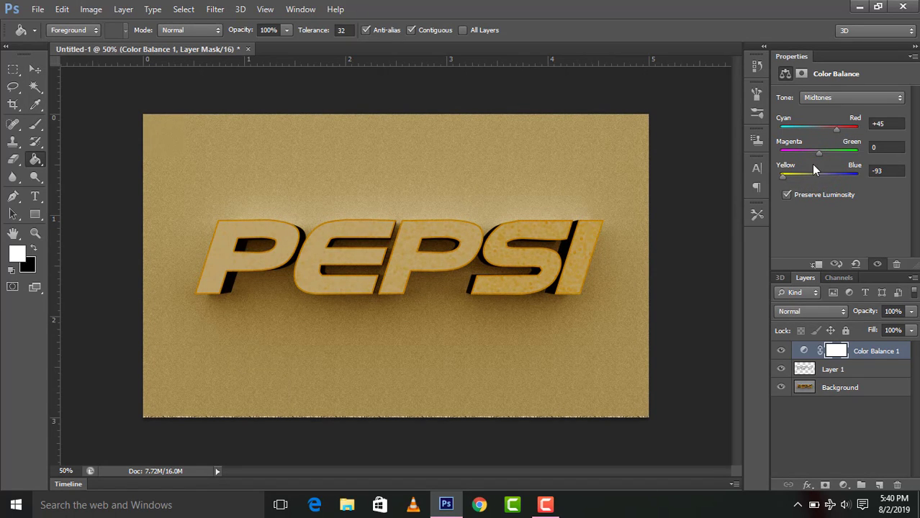
left_click_drag(815, 151, 834, 157)
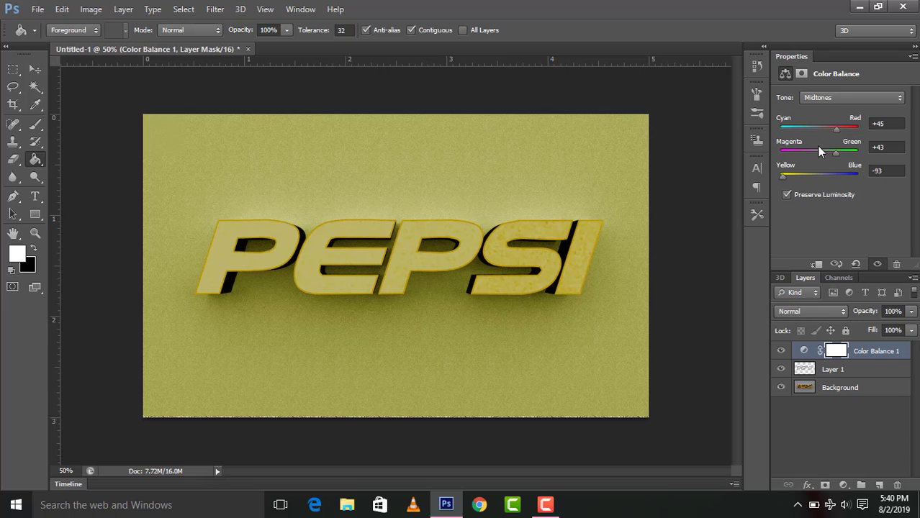
left_click_drag(832, 127, 866, 129)
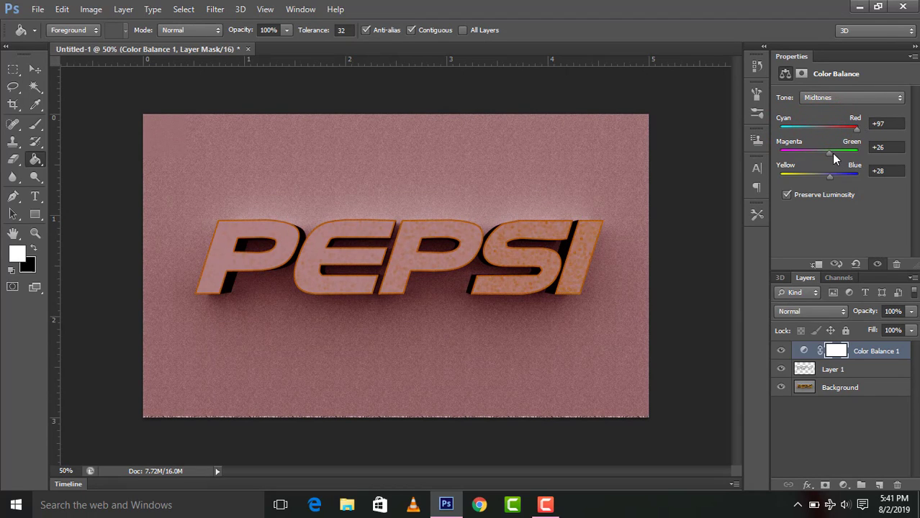
left_click_drag(826, 152, 827, 172)
left_click_drag(827, 174, 779, 181)
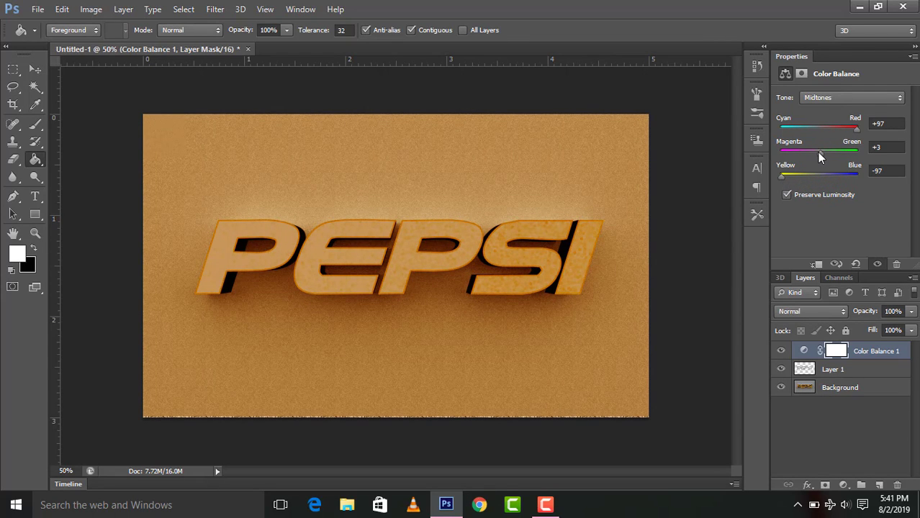
left_click_drag(856, 128, 839, 133)
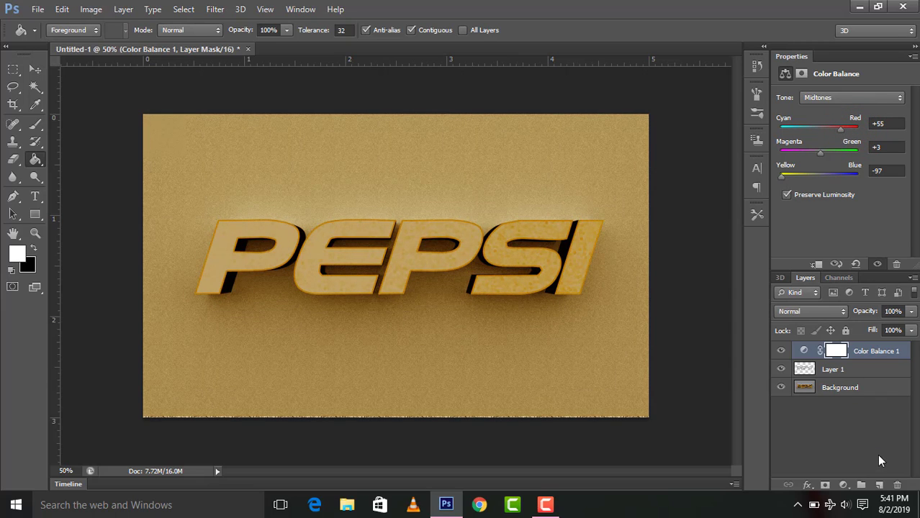
Add a Curves adjustment layer and move the RGB white point to input 207, output 255, keeping the black point at 0
left_click(843, 485)
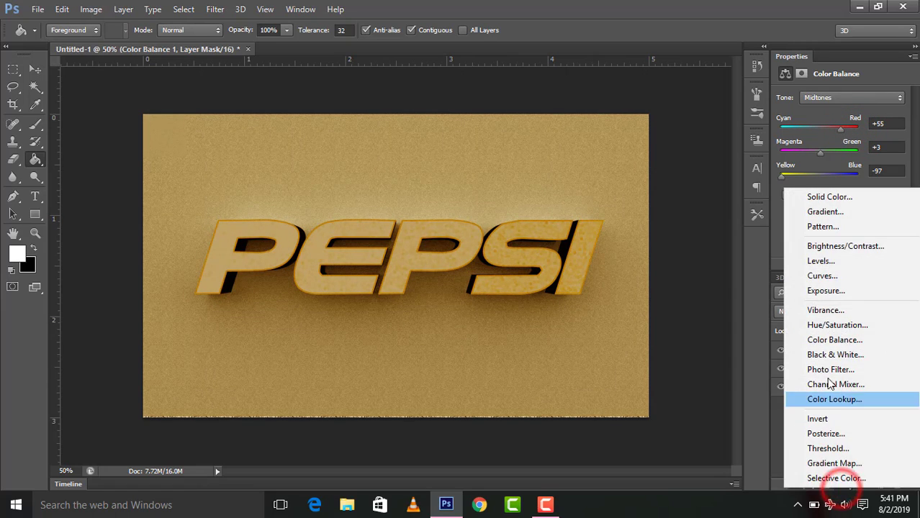
left_click(838, 269)
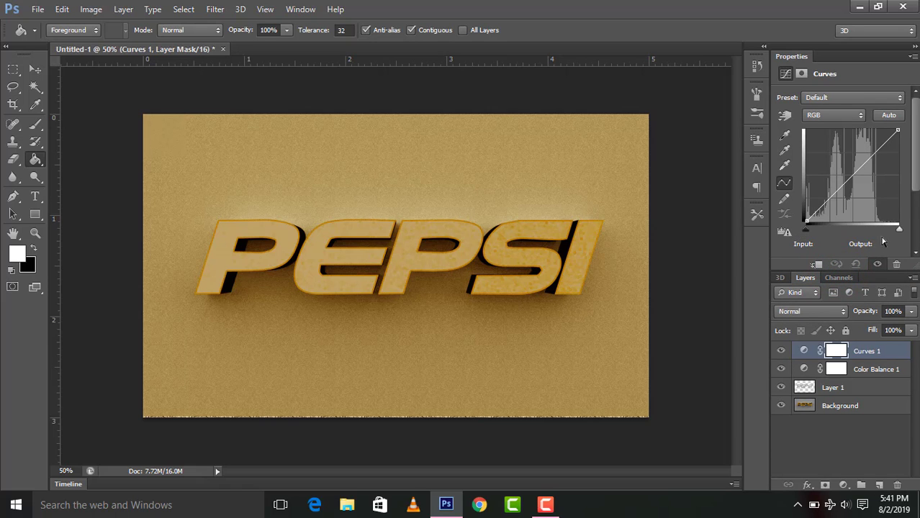
left_click_drag(899, 230, 881, 233)
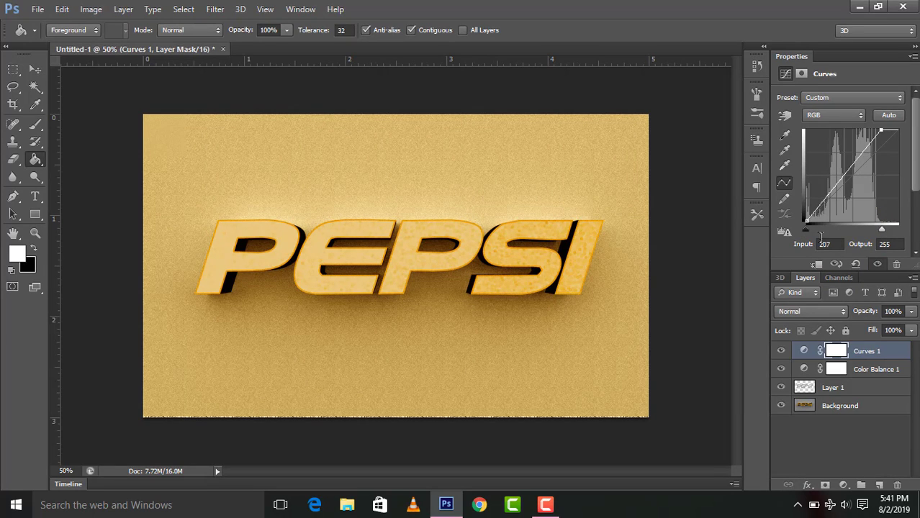
mouse_move(806, 229)
left_mouse_down()
mouse_move(819, 228)
mouse_move(790, 216)
mouse_move(846, 230)
mouse_move(800, 235)
left_mouse_up()
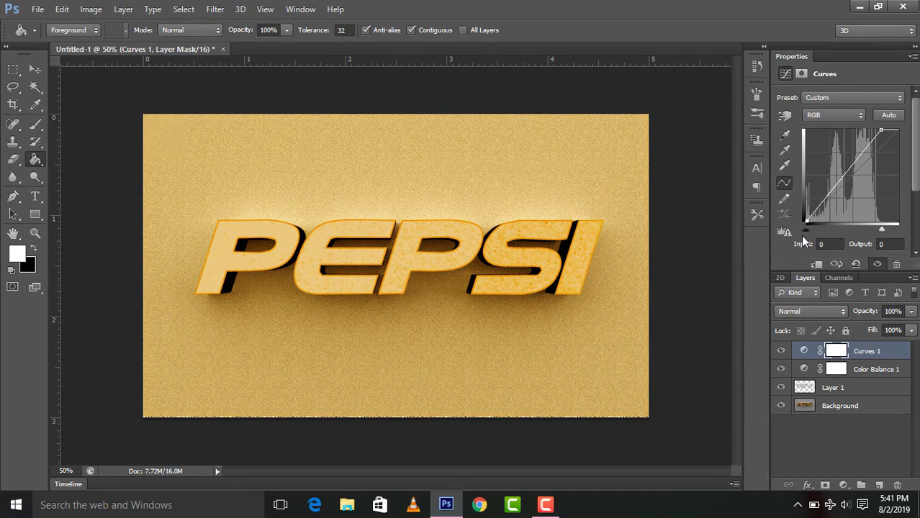
Add an Exposure adjustment layer with exposure +0.52, offset -0.0278 and gamma correction 0.94
left_click(842, 484)
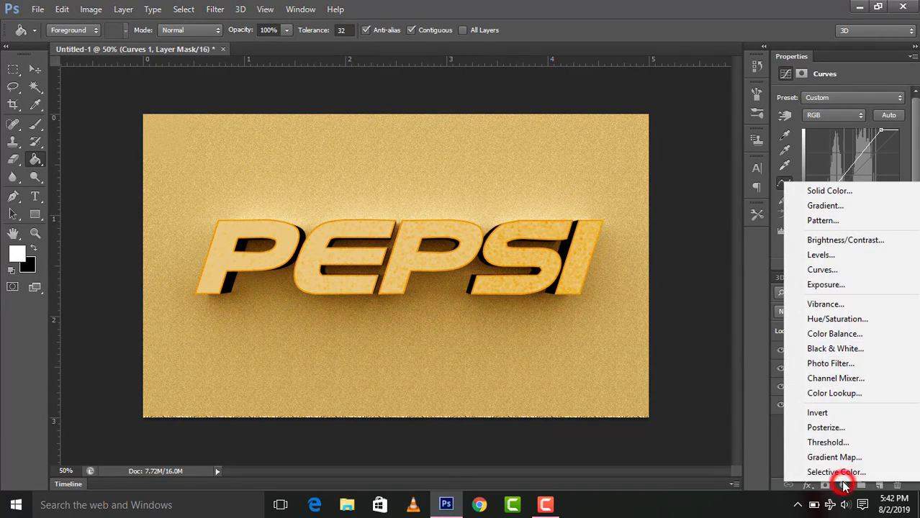
left_click(864, 284)
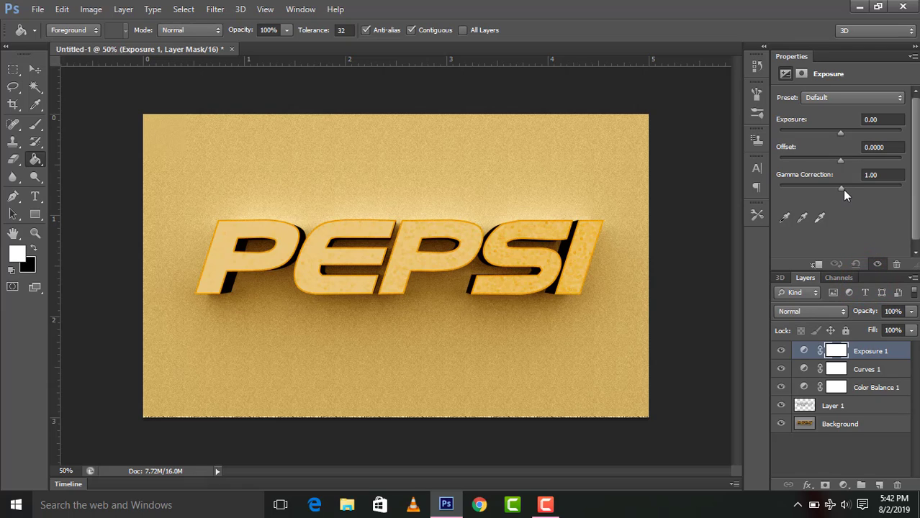
left_click_drag(842, 190, 838, 165)
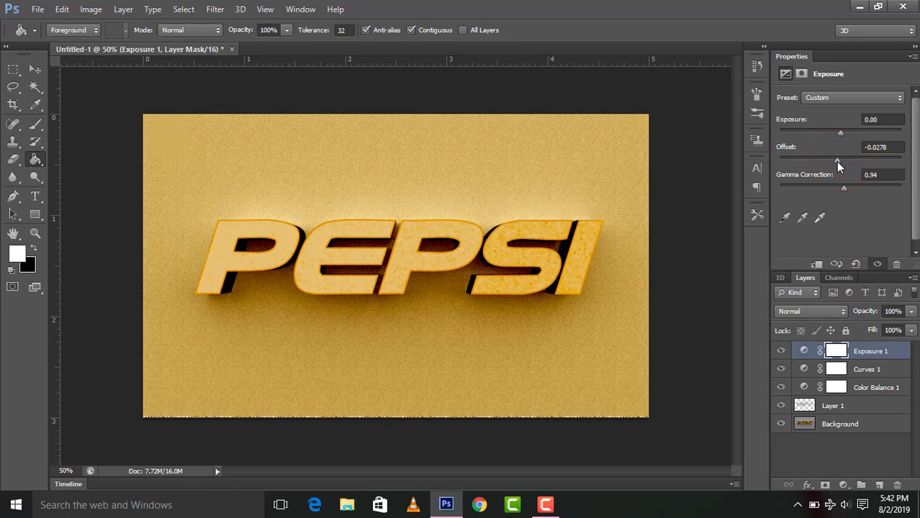
left_click_drag(838, 131, 845, 129)
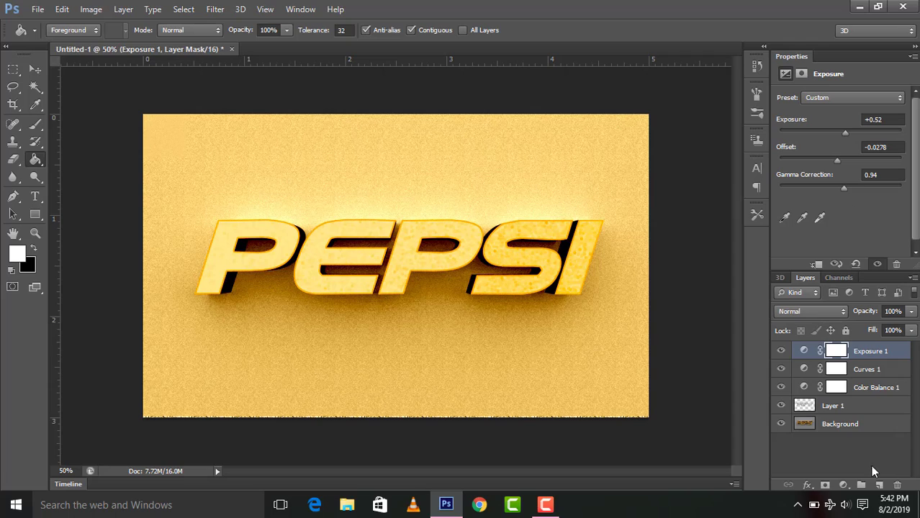
Add a second Color Balance adjustment layer on top with midtones set to Cyan-Red +47, Magenta-Green -7 and Yellow-Blue +21
left_click(844, 487)
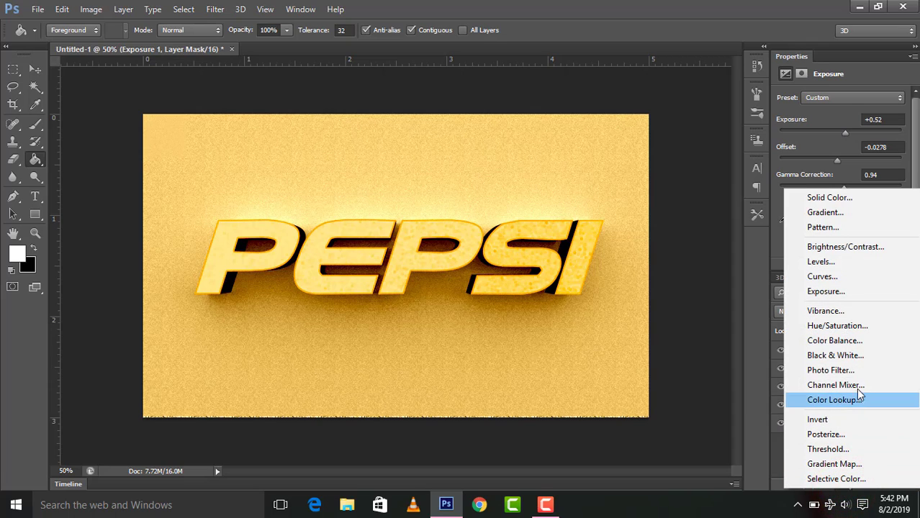
left_click(863, 343)
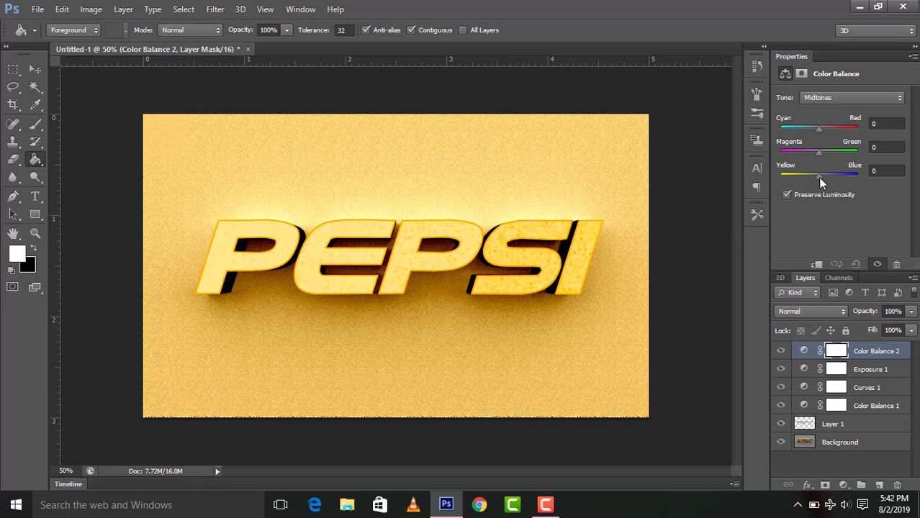
left_click_drag(819, 177, 809, 178)
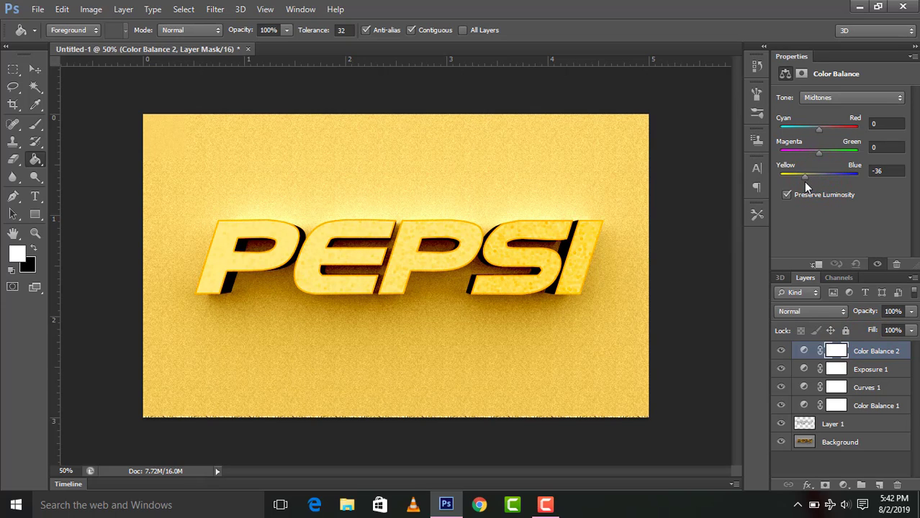
left_click_drag(819, 130, 850, 130)
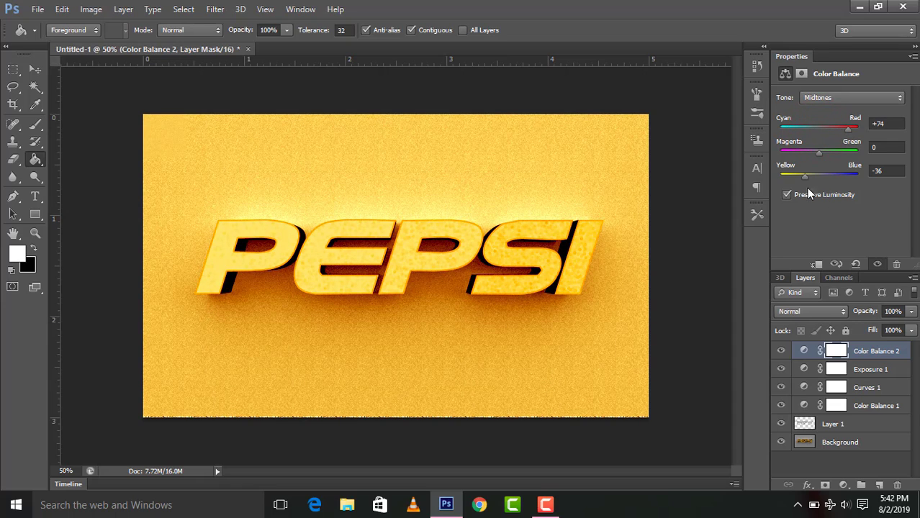
left_click_drag(806, 177, 836, 126)
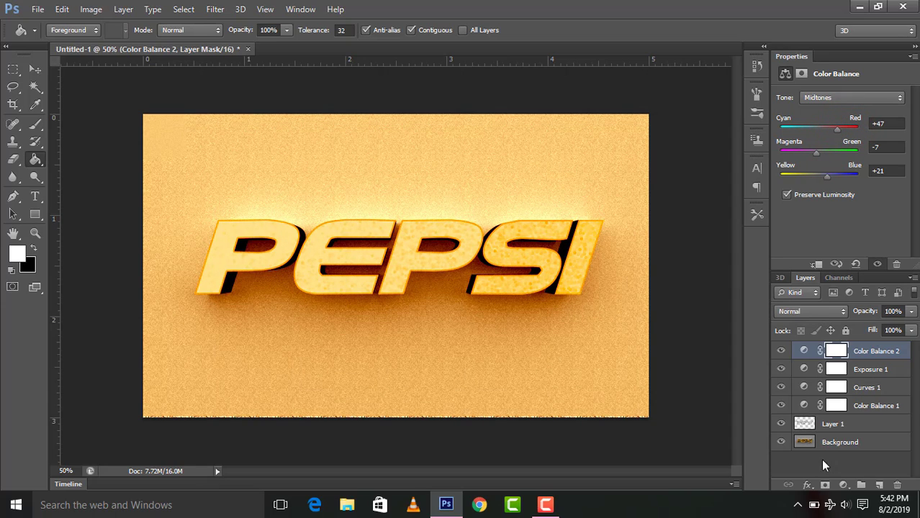